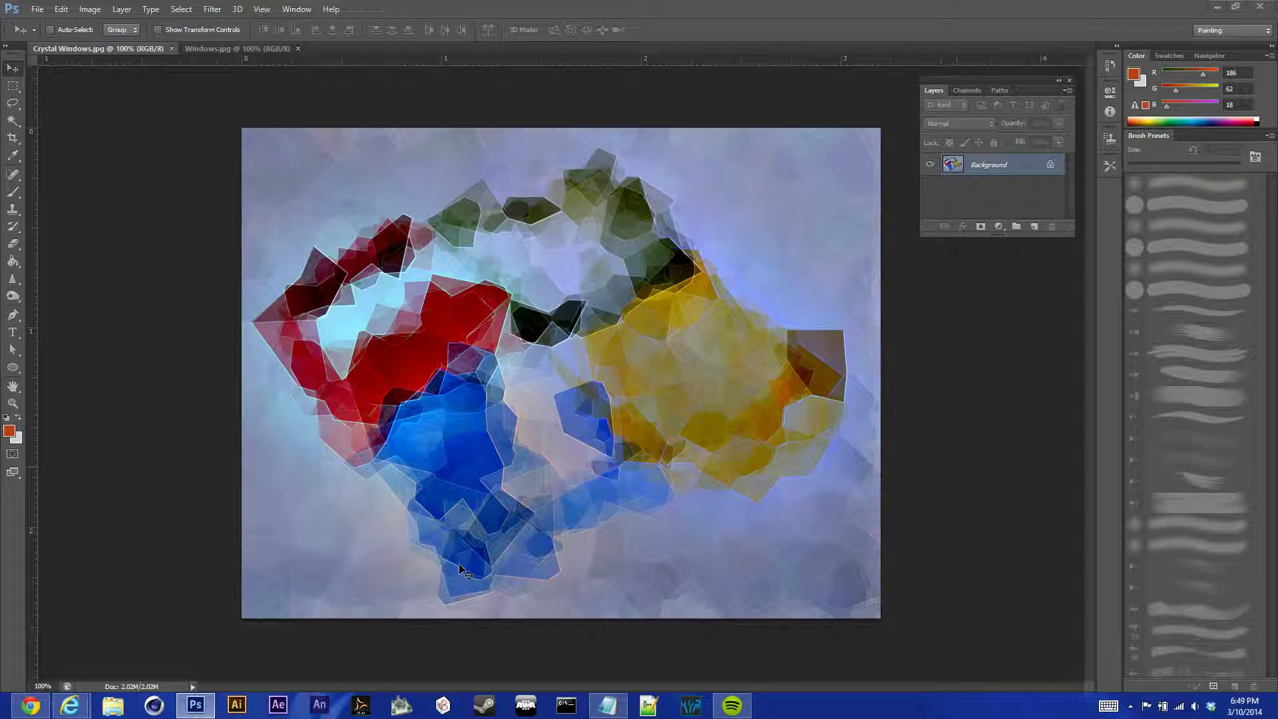
Step: In Windows.jpg, duplicate the Background layer into Background copy and Background copy 2
{"action": "left_click", "coordinate": [251, 48]}
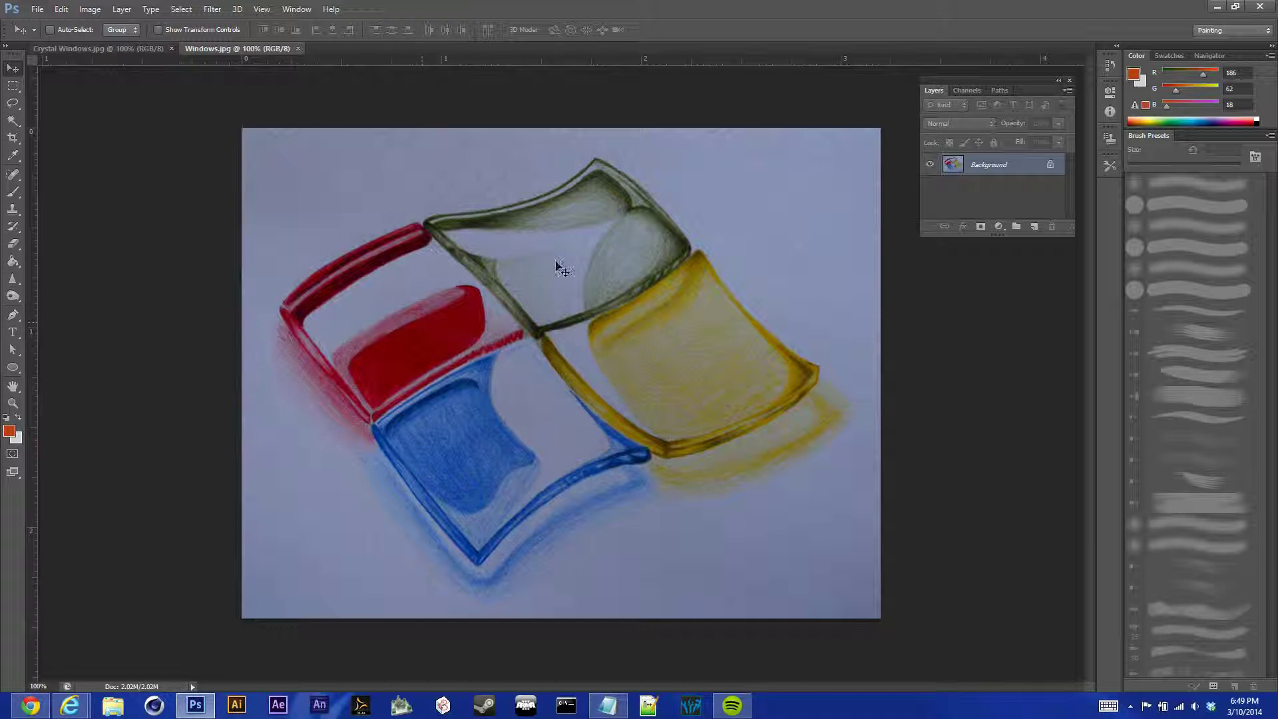
{"action": "right_click", "coordinate": [982, 162]}
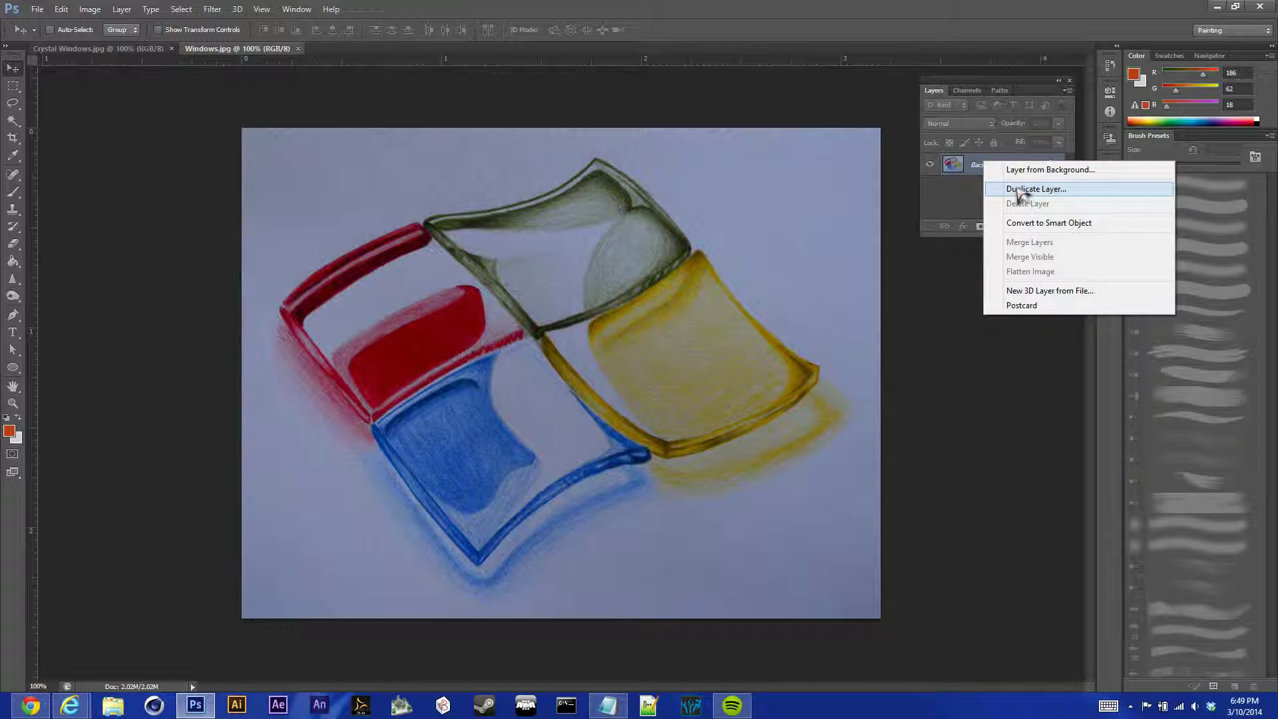
{"action": "left_click", "coordinate": [1020, 189]}
{"action": "left_click", "coordinate": [758, 214]}
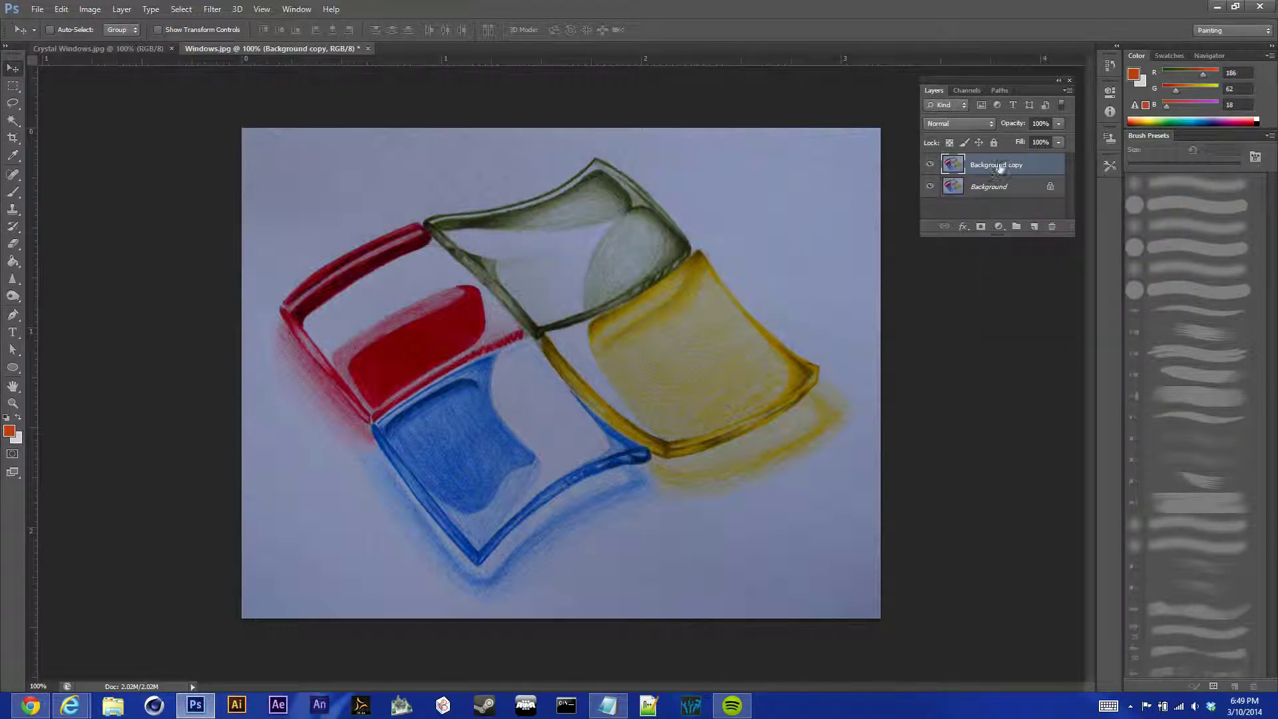
{"action": "right_click", "coordinate": [945, 166]}
{"action": "left_click", "coordinate": [972, 194]}
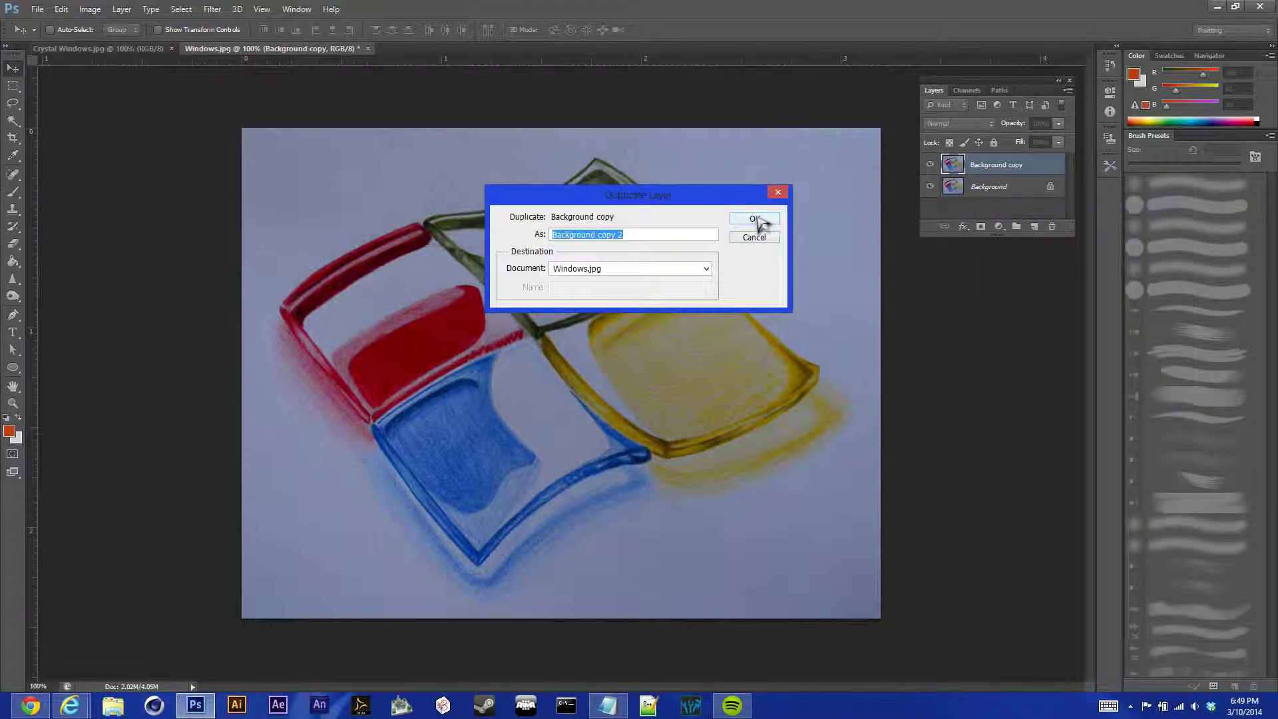
{"action": "left_click", "coordinate": [756, 220]}
Step: Keep duplicating the top layer to create Background copy 3, 4 and 5
{"action": "right_click", "coordinate": [1004, 164]}
{"action": "left_click", "coordinate": [1052, 202]}
{"action": "left_click", "coordinate": [770, 220]}
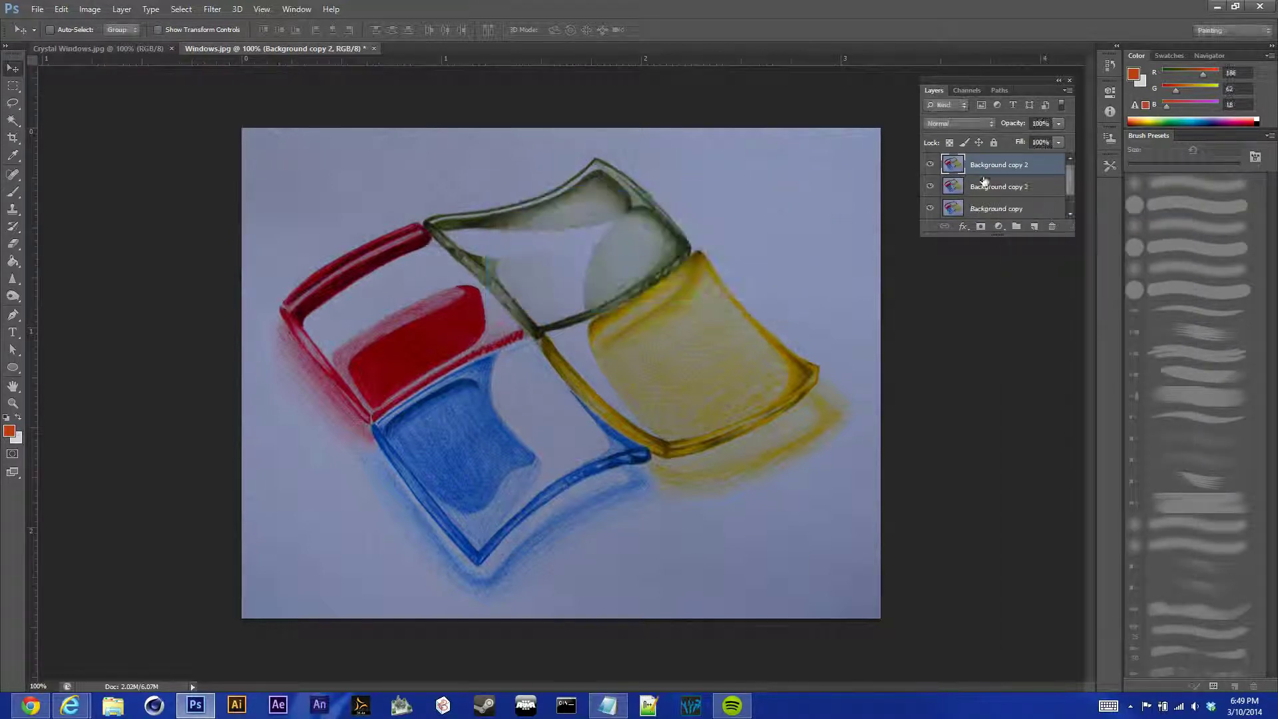
{"action": "right_click", "coordinate": [1005, 165]}
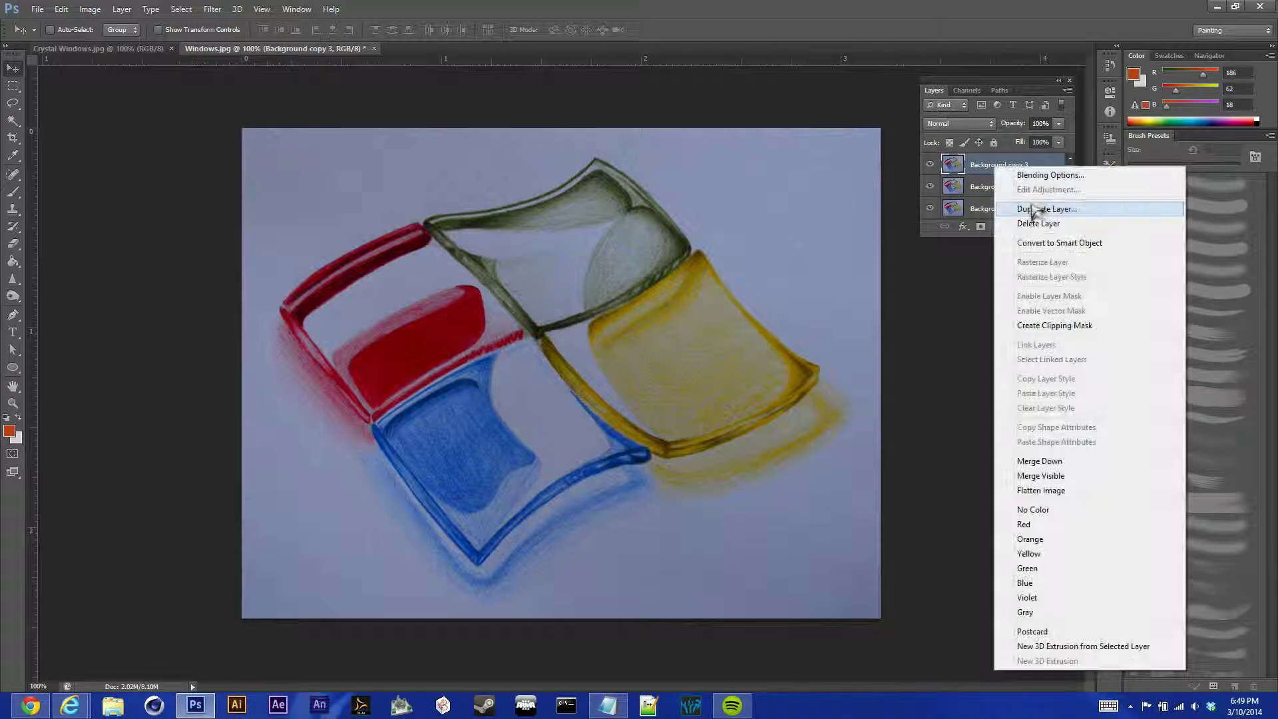
{"action": "left_click", "coordinate": [1060, 205]}
{"action": "left_click", "coordinate": [748, 220]}
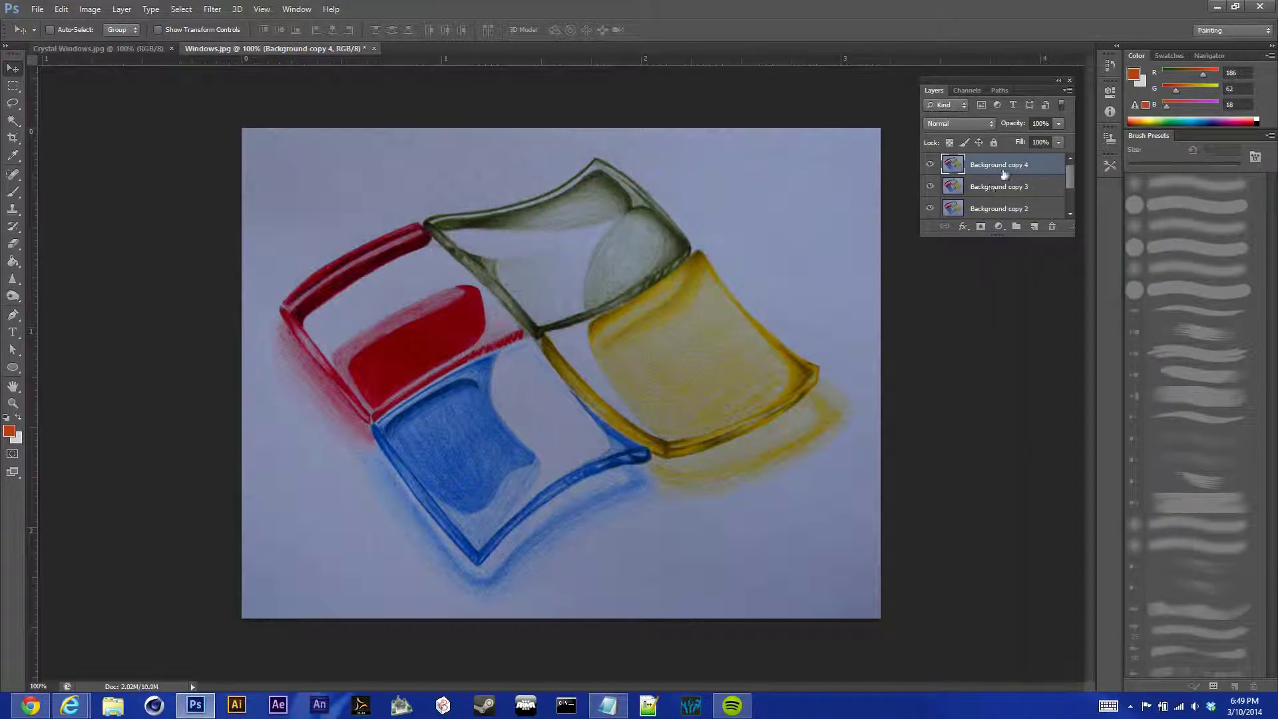
{"action": "right_click", "coordinate": [1005, 167]}
{"action": "left_click", "coordinate": [1038, 199]}
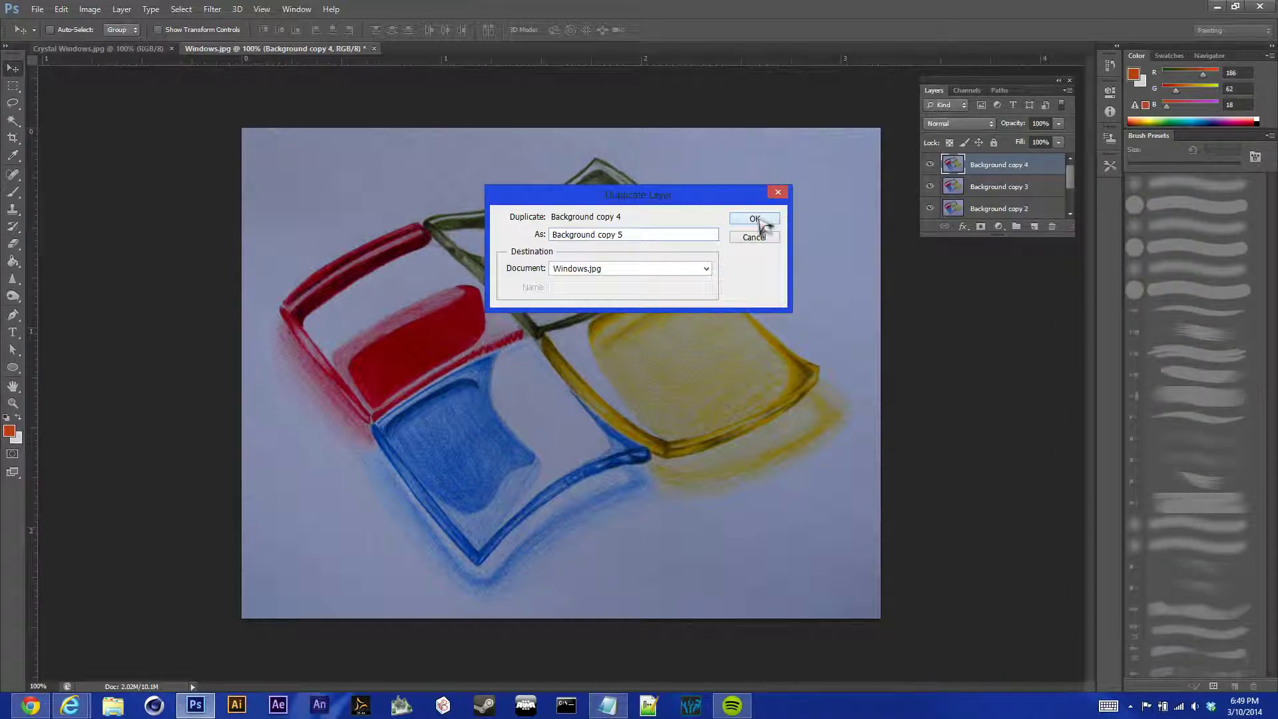
{"action": "key", "text": "Return"}
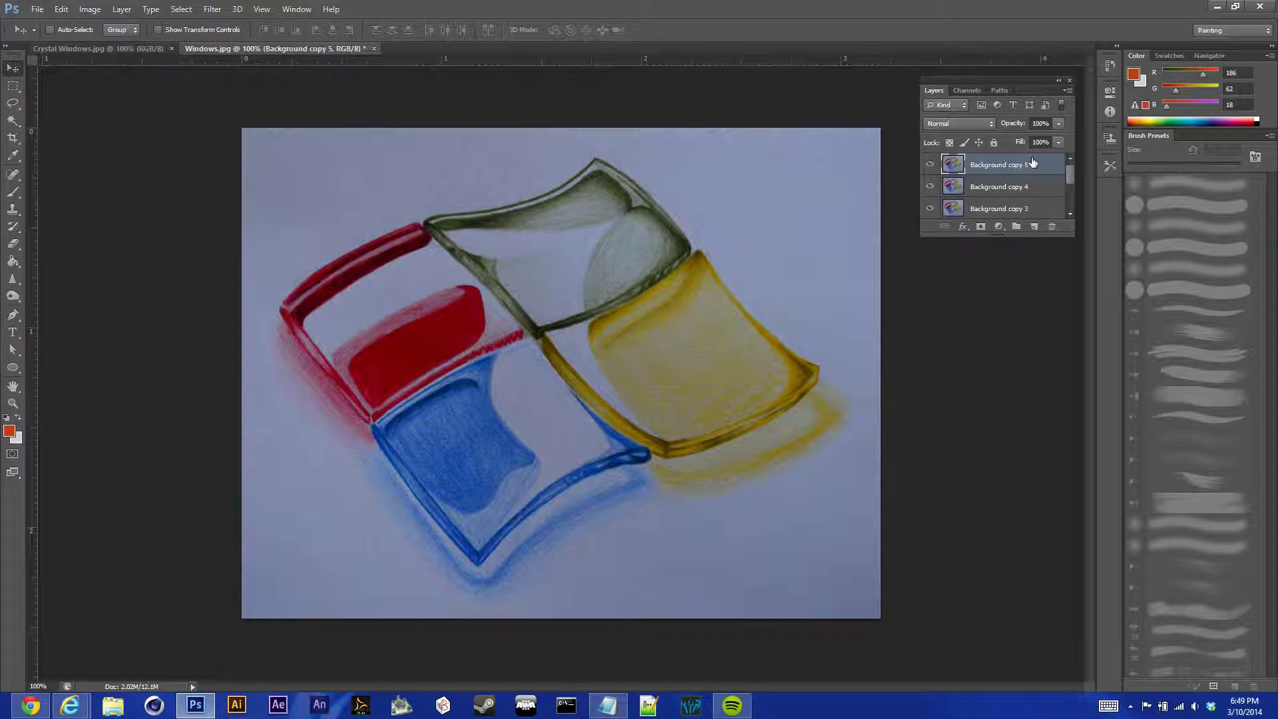
Step: Set Background copy 5 to 20% opacity and apply Crystallize with large cells, about 31
{"action": "left_click", "coordinate": [1058, 142]}
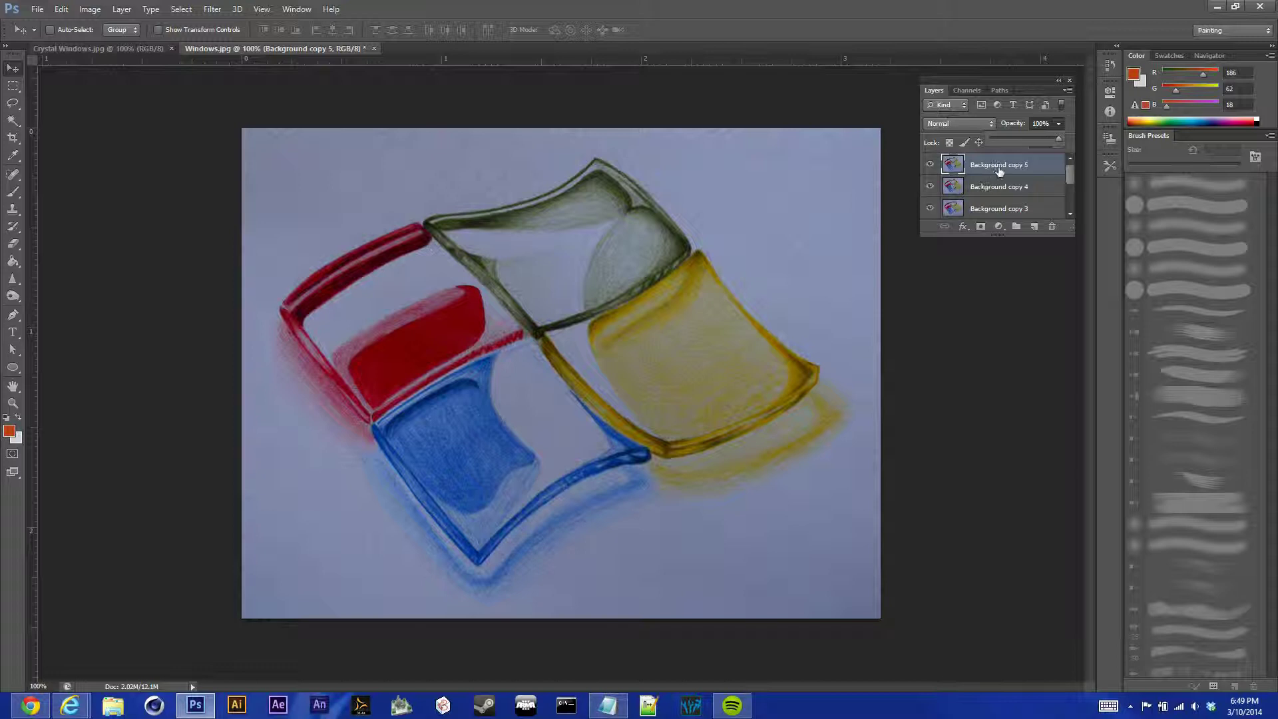
{"action": "left_click_drag", "start_coordinate": [1057, 138], "coordinate": [1011, 141]}
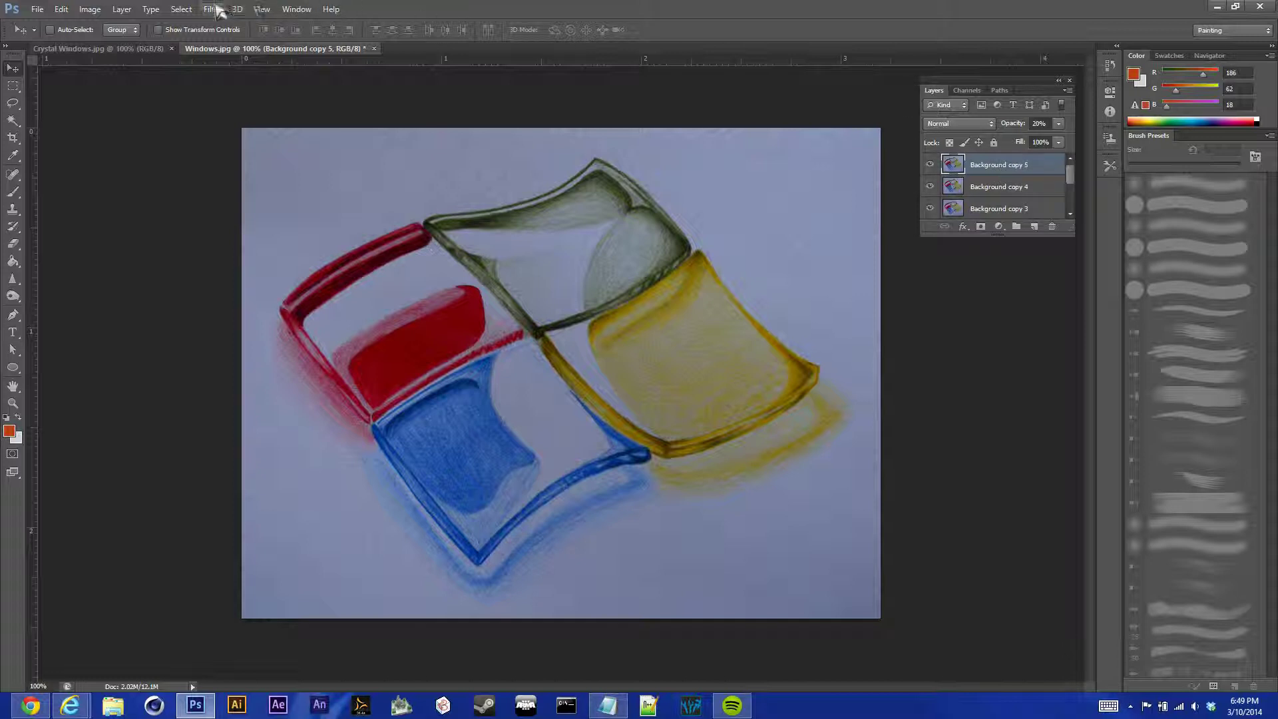
{"action": "left_click", "coordinate": [212, 10]}
{"action": "mouse_move", "coordinate": [251, 182]}
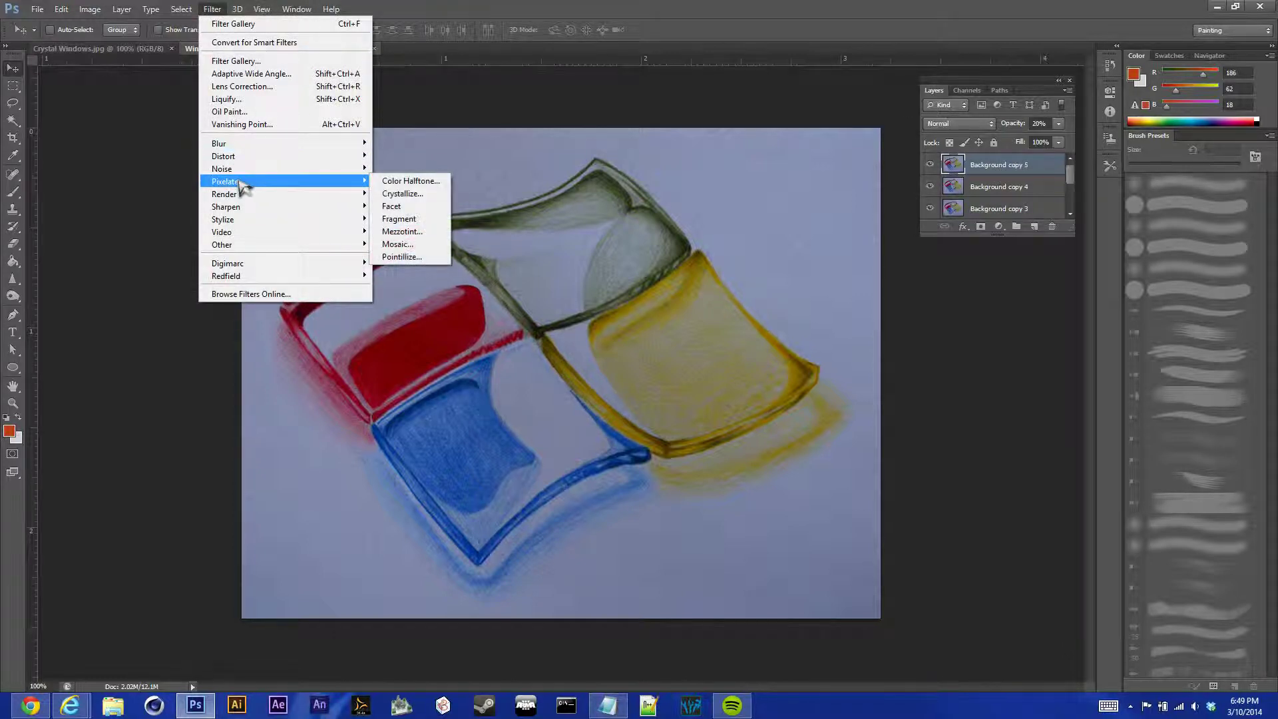
{"action": "left_click", "coordinate": [426, 194]}
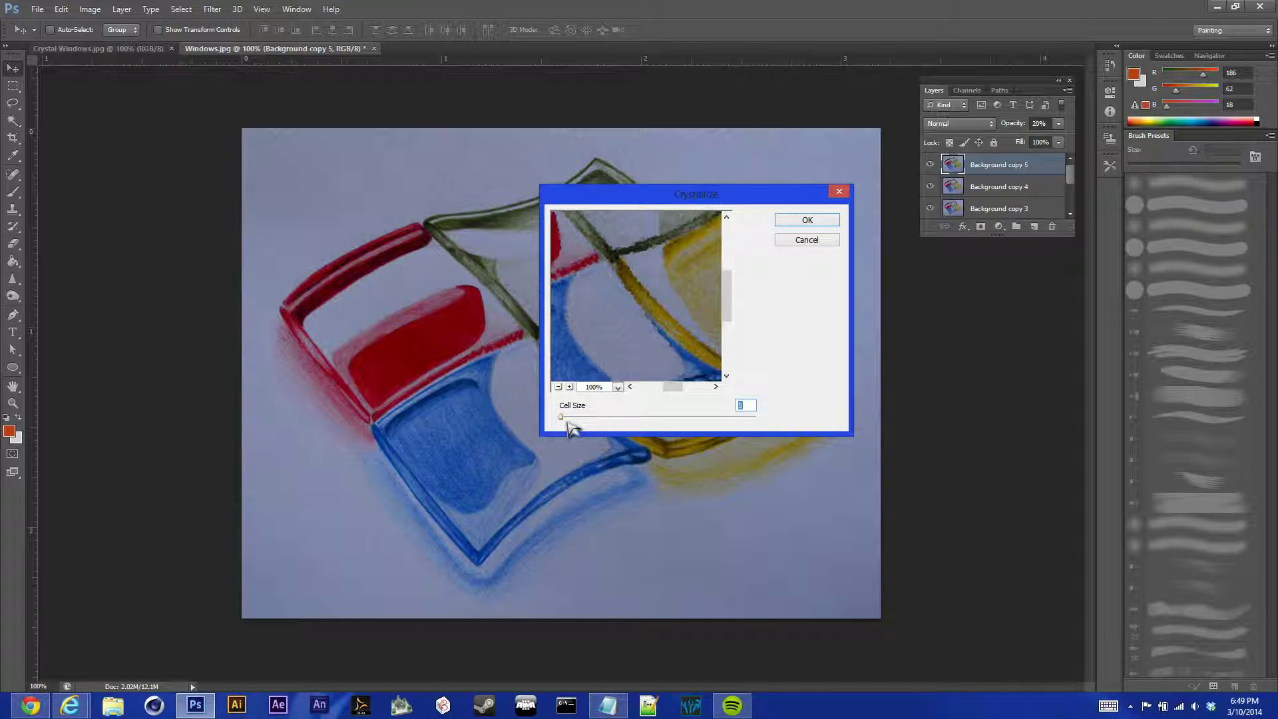
{"action": "left_click_drag", "start_coordinate": [561, 416], "coordinate": [619, 423]}
{"action": "left_click", "coordinate": [558, 386]}
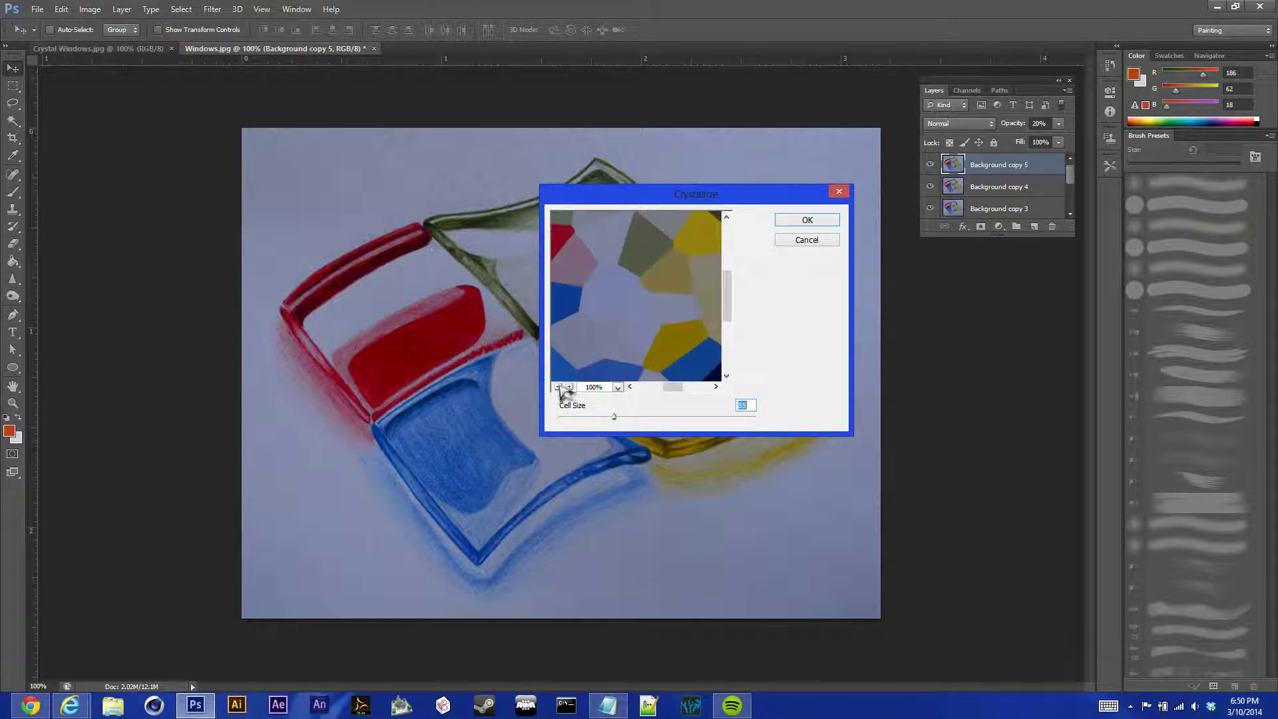
{"action": "left_click", "coordinate": [557, 386]}
{"action": "left_click", "coordinate": [557, 387]}
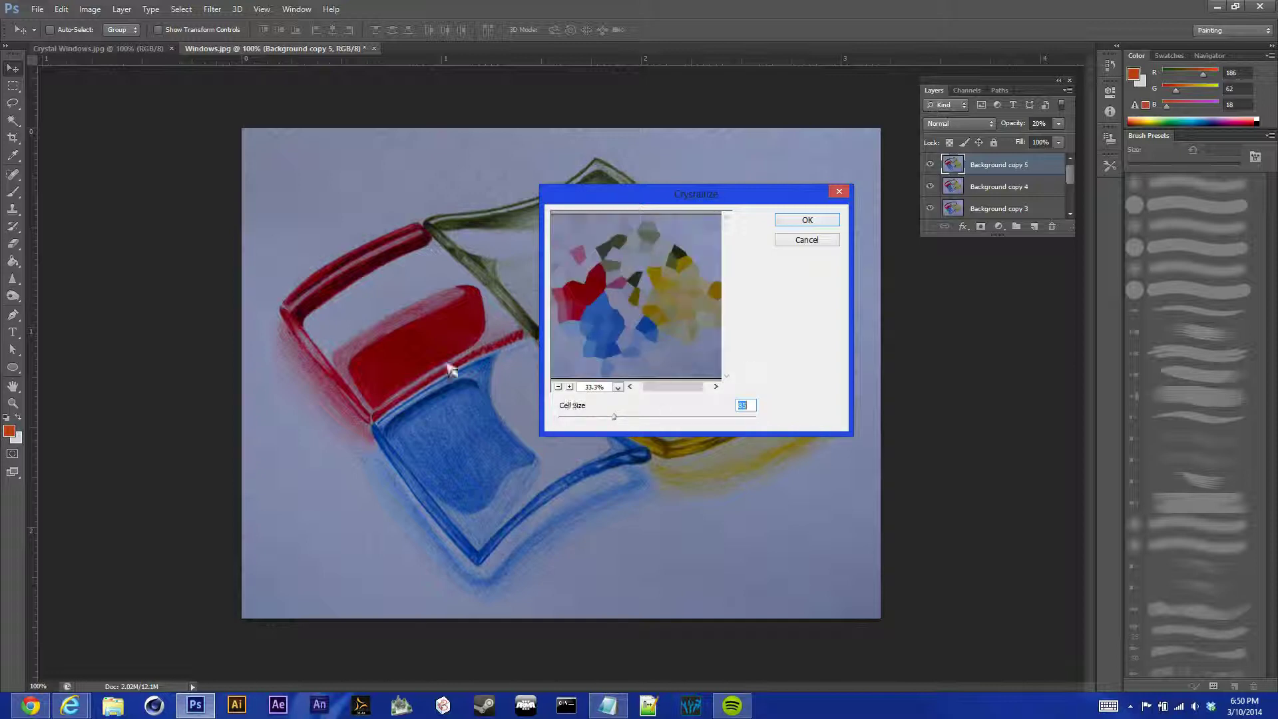
{"action": "left_click_drag", "start_coordinate": [608, 419], "coordinate": [618, 422]}
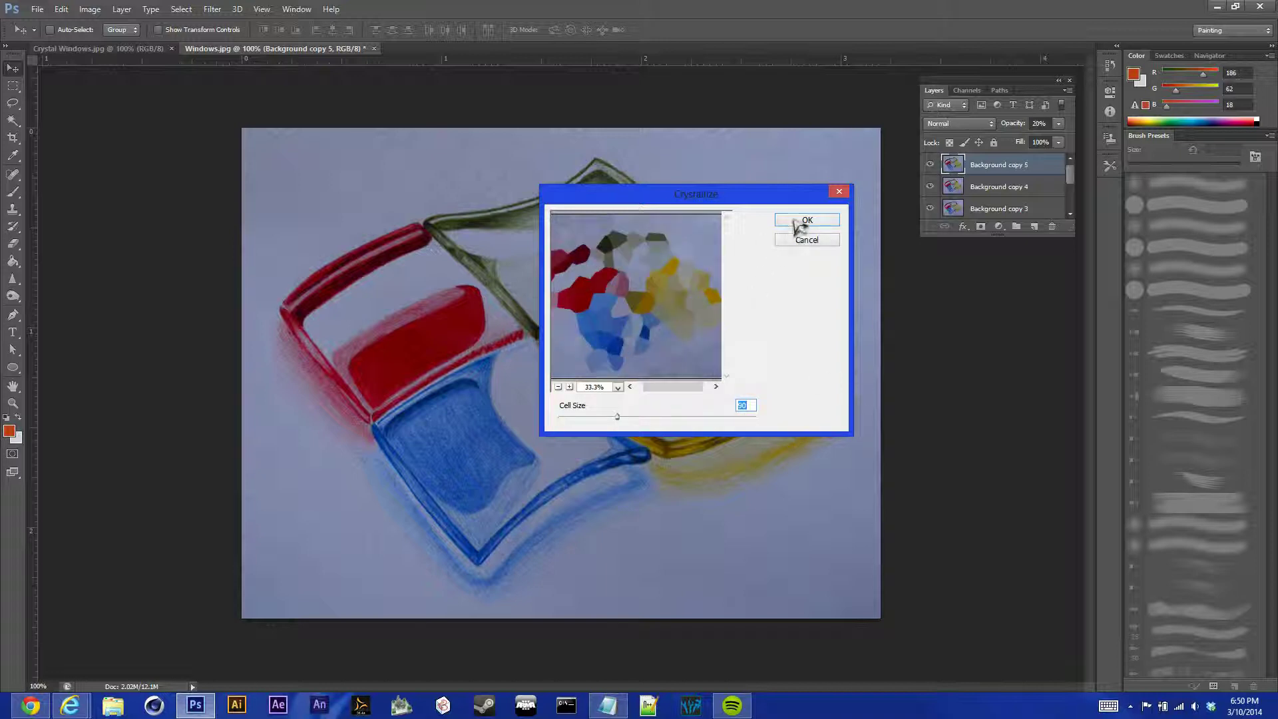
{"action": "left_click_drag", "start_coordinate": [618, 422], "coordinate": [614, 422]}
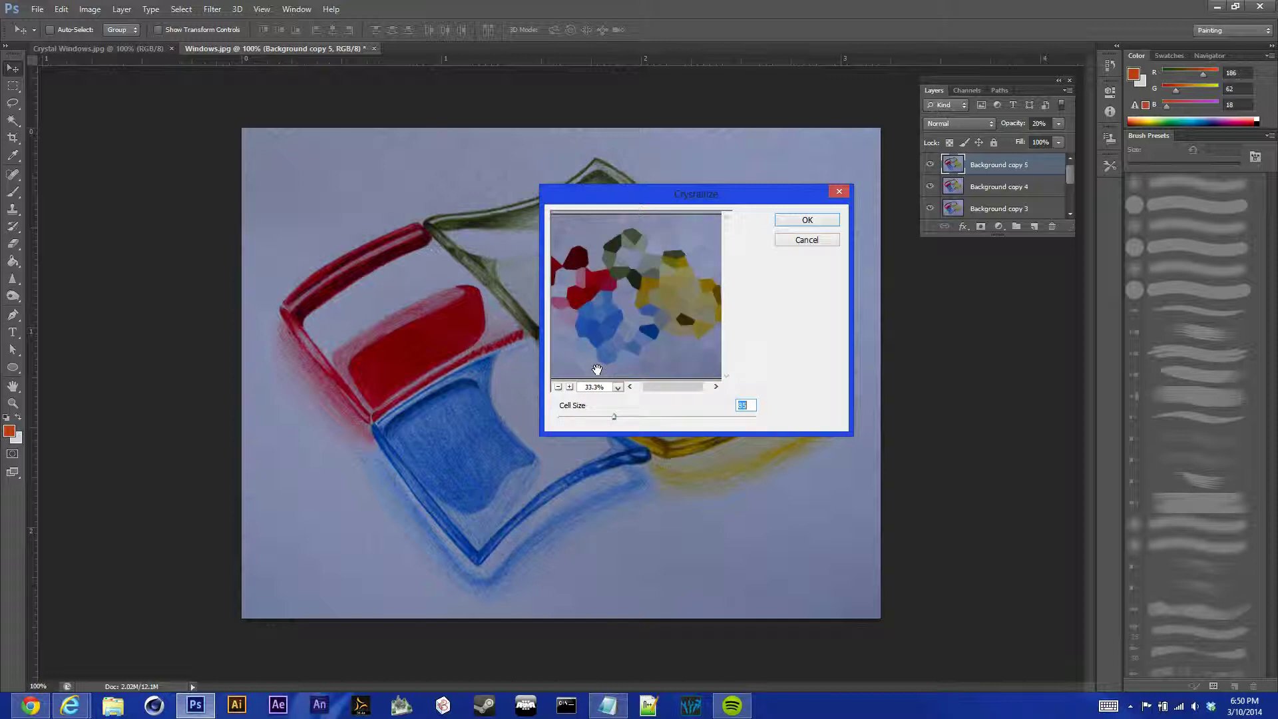
{"action": "left_click", "coordinate": [806, 220]}
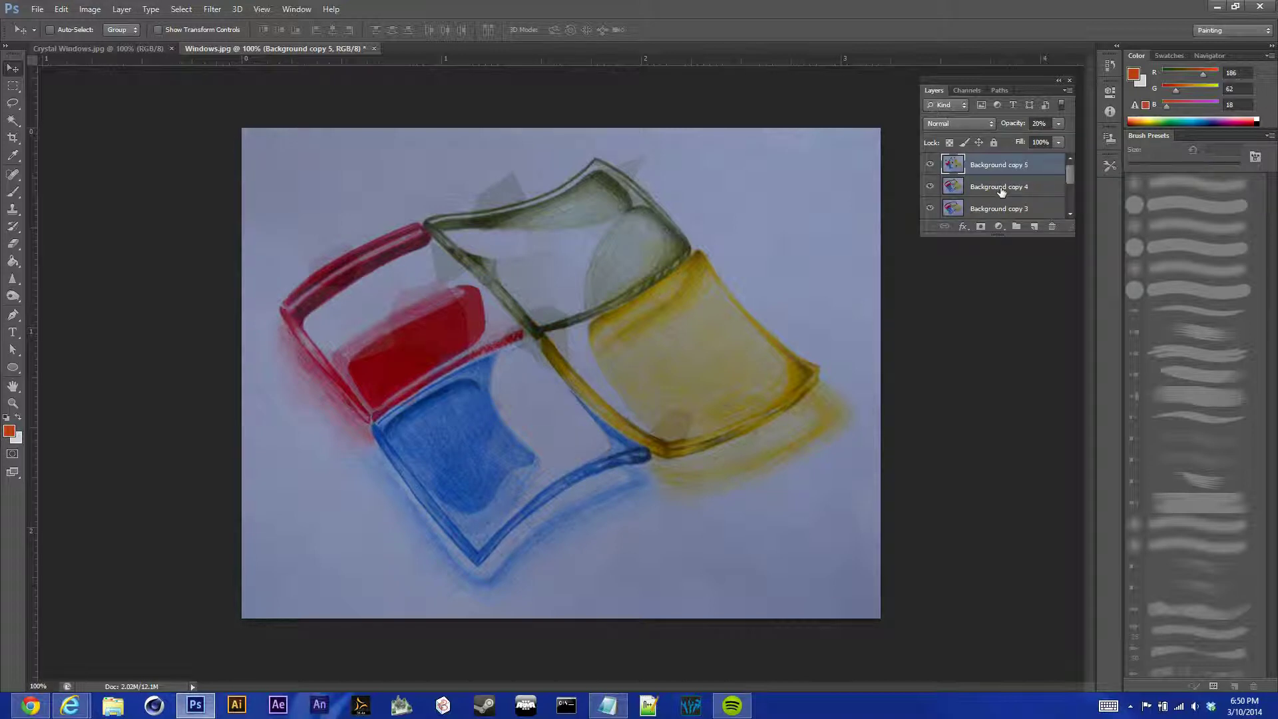
Step: Set Background copy 4 to 30% opacity and Crystallize it with cell size about 76
{"action": "left_click", "coordinate": [1001, 189]}
{"action": "left_click", "coordinate": [1058, 123]}
{"action": "left_click_drag", "start_coordinate": [1030, 140], "coordinate": [1022, 139]}
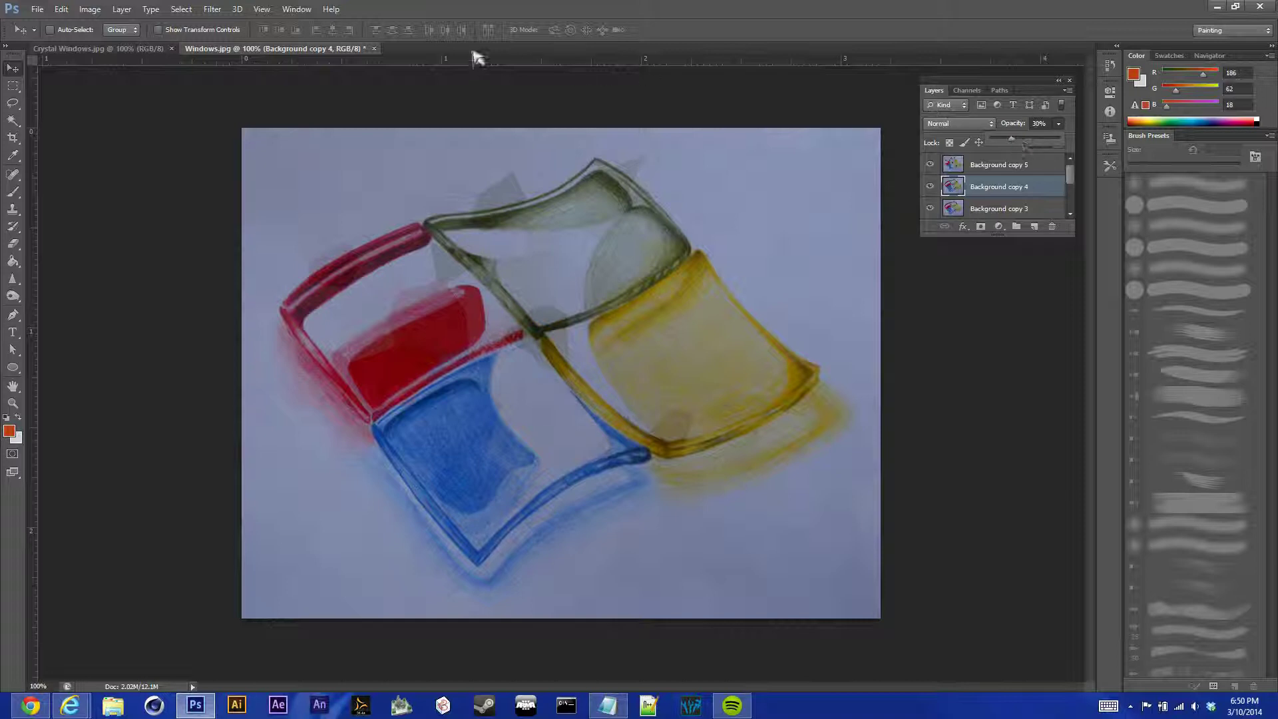
{"action": "left_click", "coordinate": [212, 9]}
{"action": "left_click", "coordinate": [212, 9]}
{"action": "mouse_move", "coordinate": [273, 190]}
{"action": "left_click", "coordinate": [401, 195]}
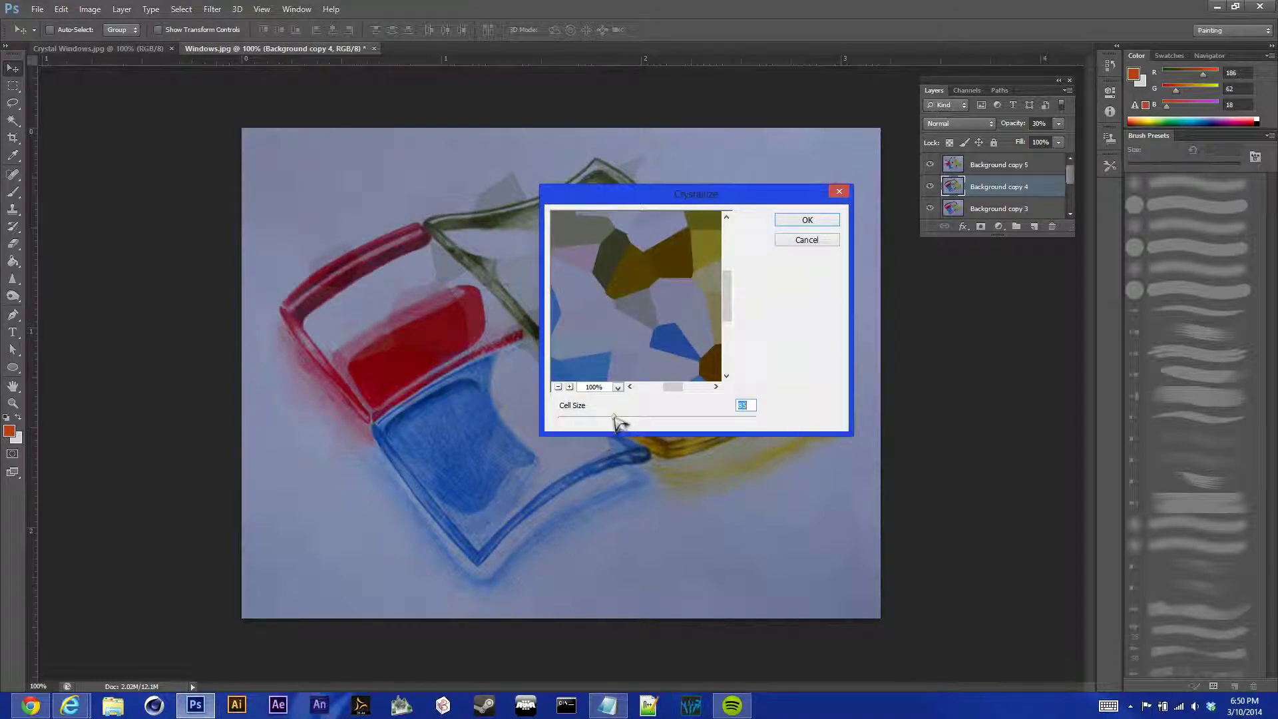
{"action": "left_click_drag", "start_coordinate": [616, 422], "coordinate": [601, 419]}
{"action": "left_click", "coordinate": [806, 220]}
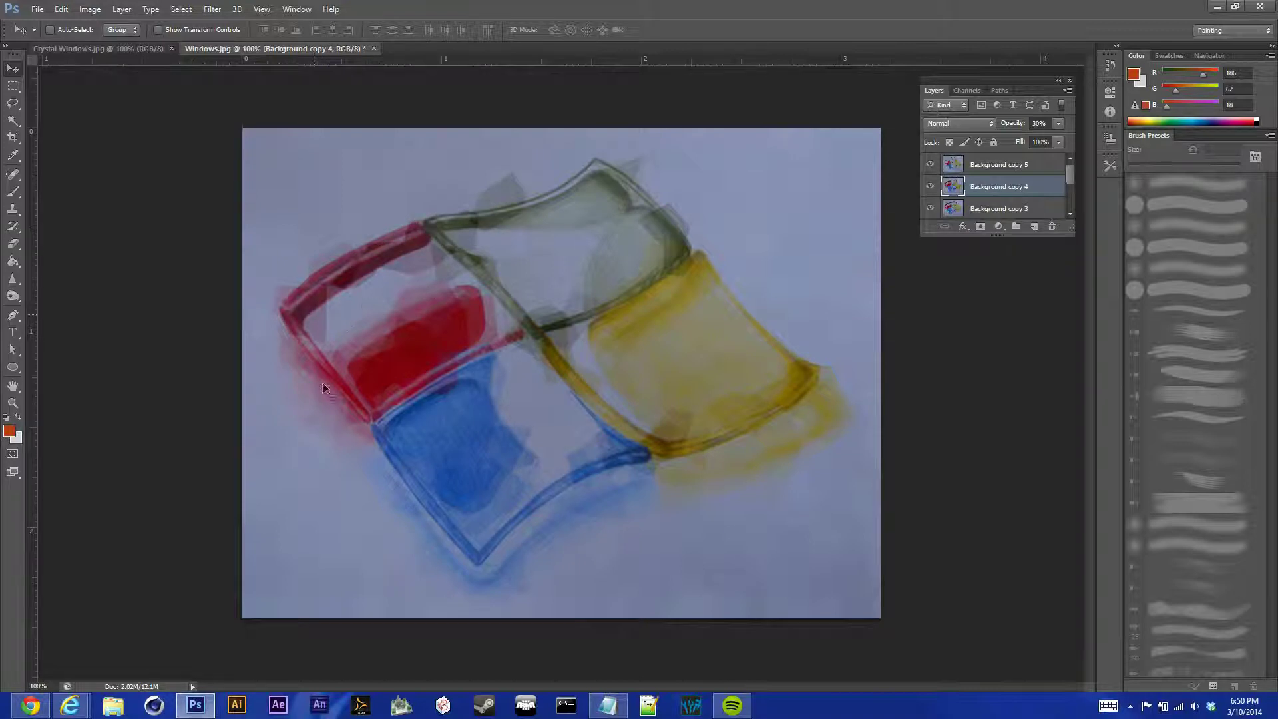
Step: Set Background copy 3 to 40% opacity and Crystallize it with cell size 45
{"action": "scroll", "coordinate": [1032, 195], "scroll_direction": "down", "scroll_amount": 1}
{"action": "left_click", "coordinate": [1021, 193]}
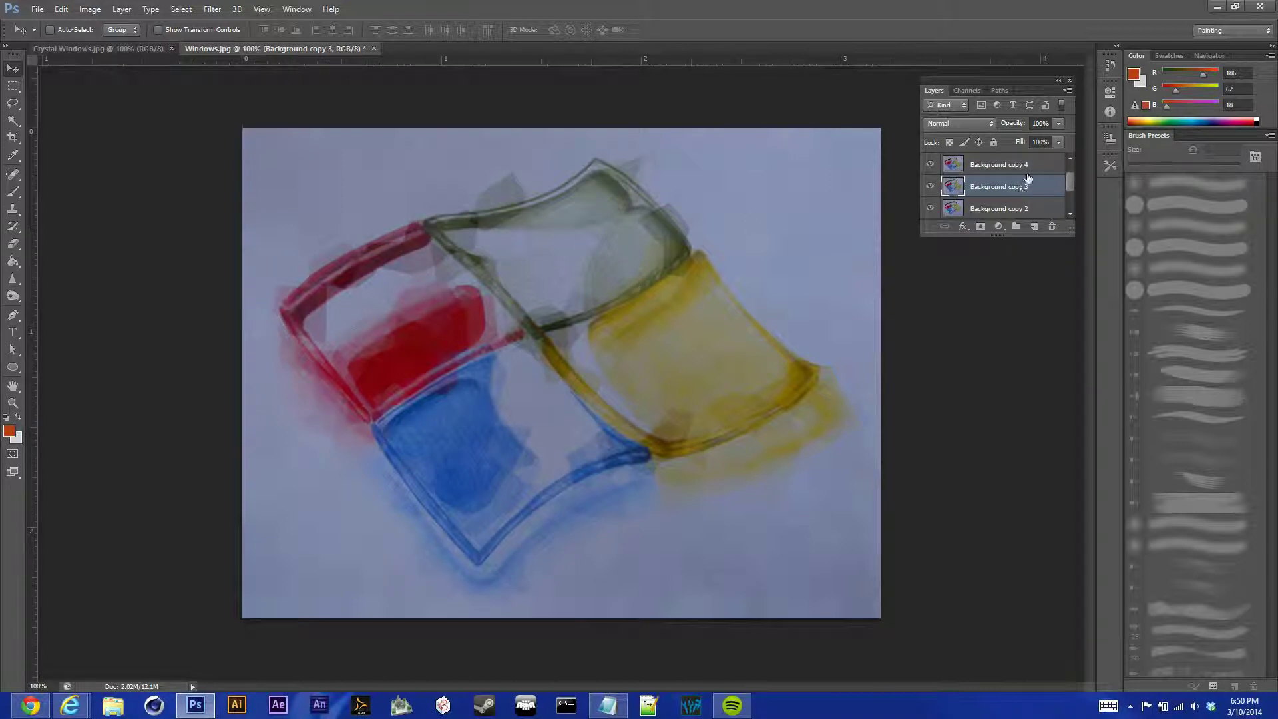
{"action": "left_click", "coordinate": [1058, 123]}
{"action": "left_click_drag", "start_coordinate": [1011, 138], "coordinate": [1023, 143]}
{"action": "left_click", "coordinate": [212, 9]}
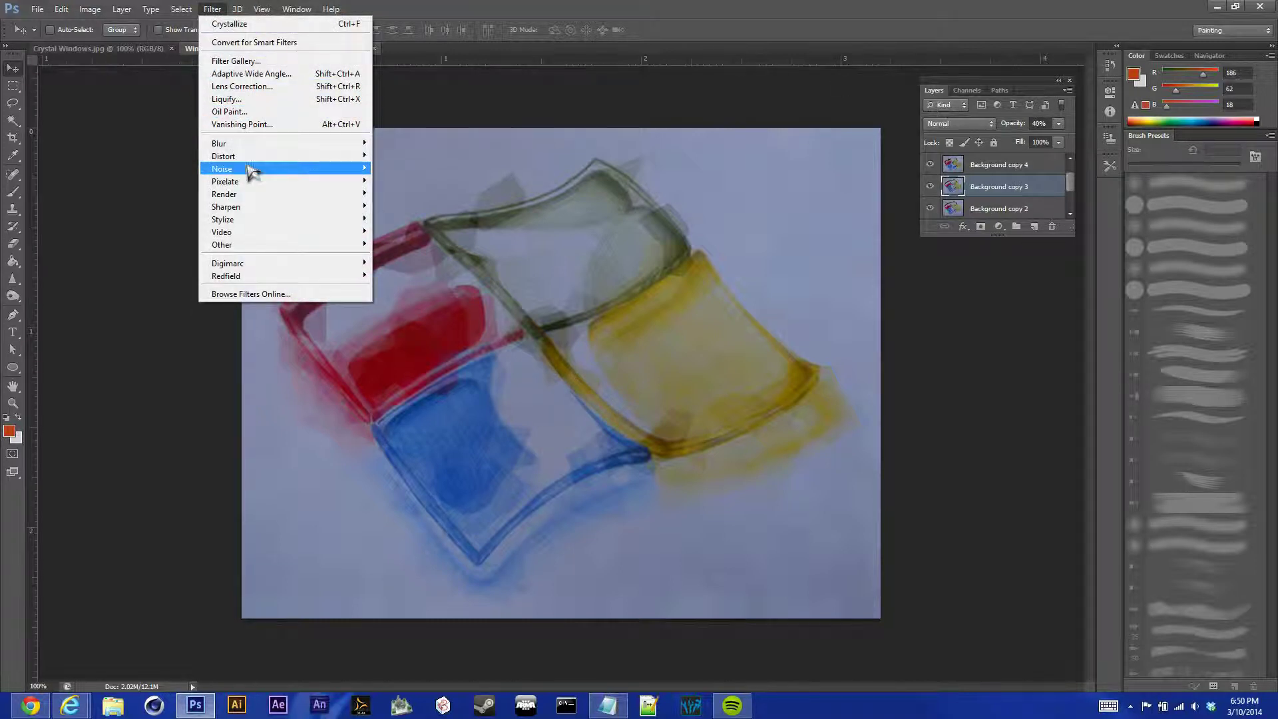
{"action": "mouse_move", "coordinate": [257, 188]}
{"action": "left_click", "coordinate": [392, 193]}
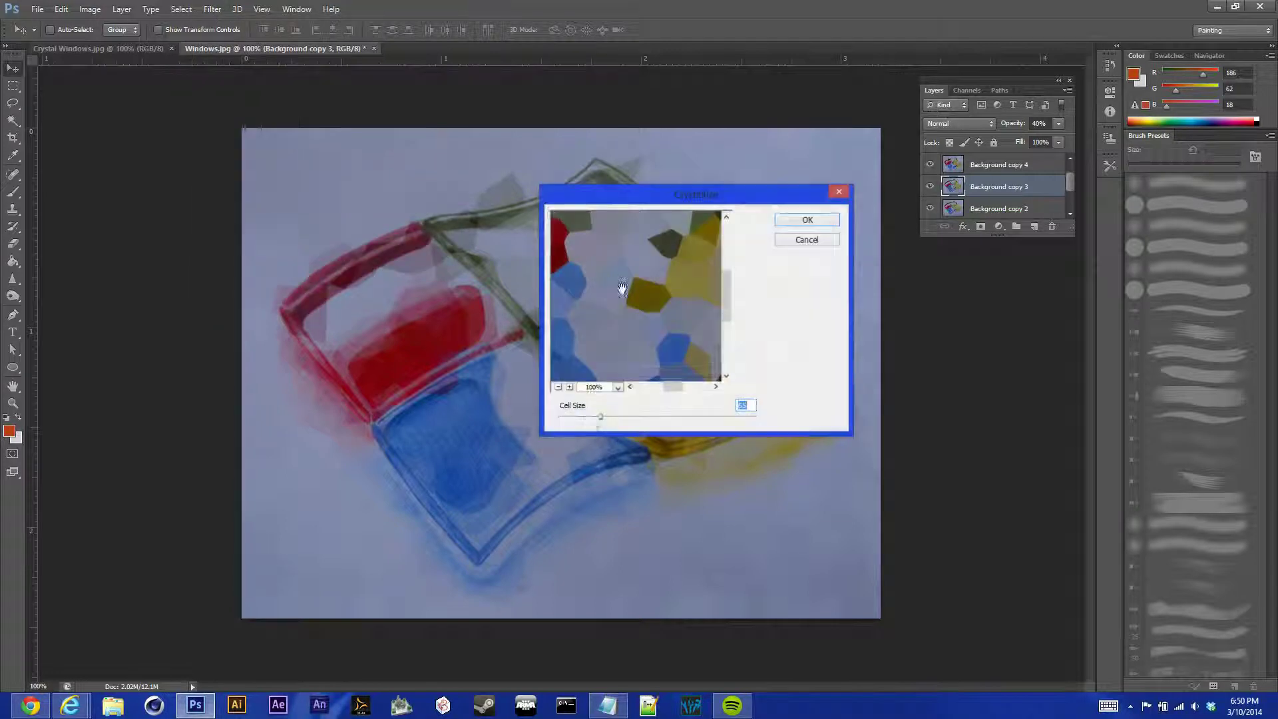
{"action": "left_click_drag", "start_coordinate": [596, 418], "coordinate": [586, 418]}
{"action": "left_click", "coordinate": [791, 221]}
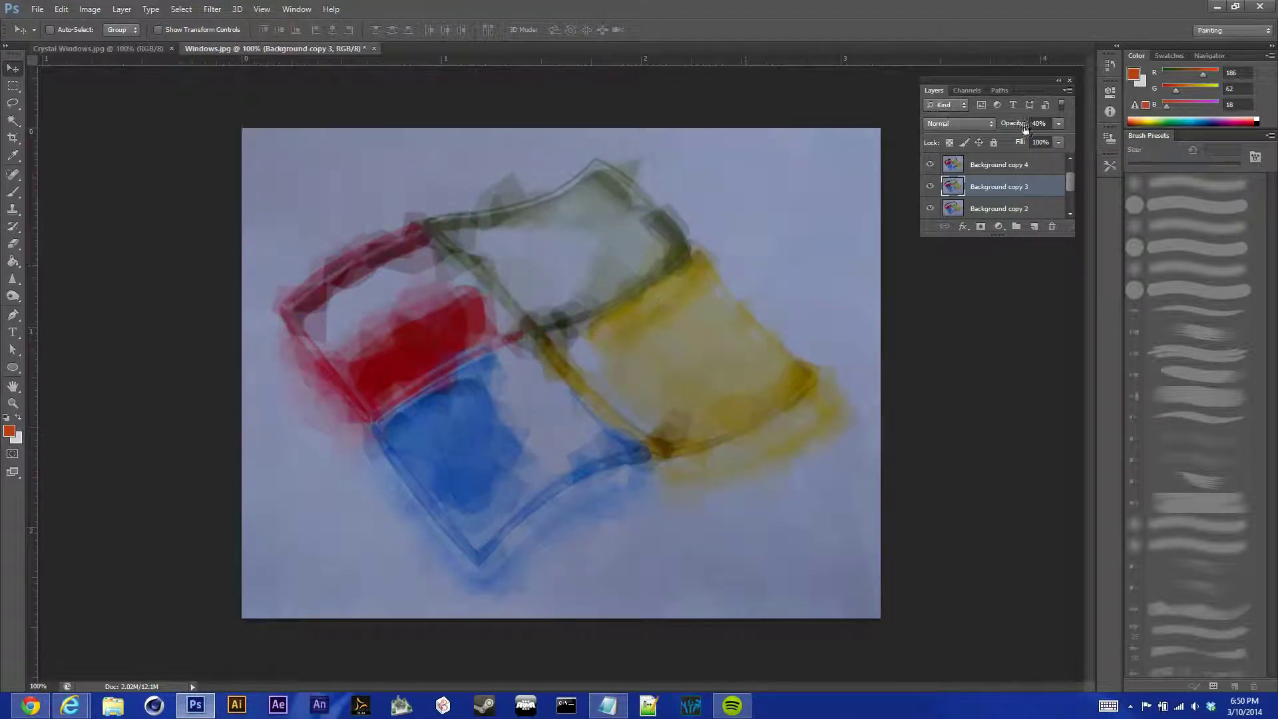
{"action": "left_click", "coordinate": [1006, 211]}
{"action": "scroll", "coordinate": [1006, 210], "scroll_direction": "down", "scroll_amount": 1}
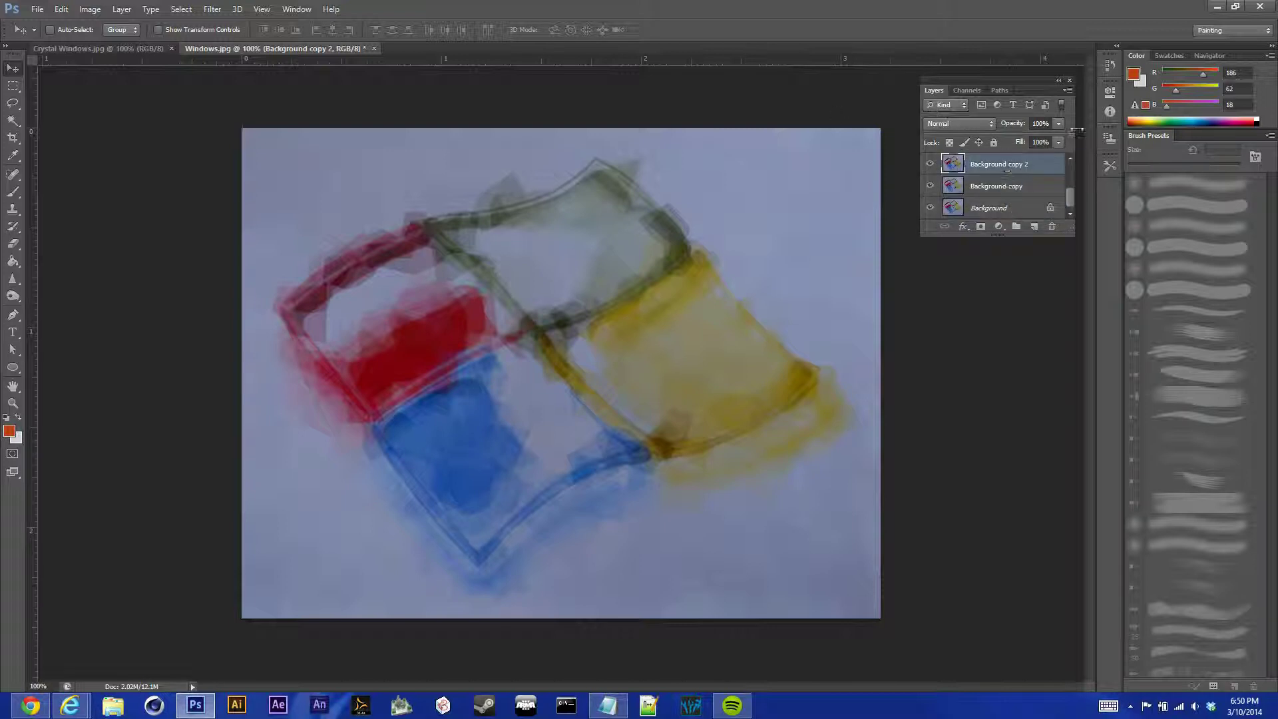
Step: Set Background copy 2 to 50% opacity and Crystallize it with cell size 23
{"action": "left_click_drag", "start_coordinate": [1060, 129], "coordinate": [1036, 141]}
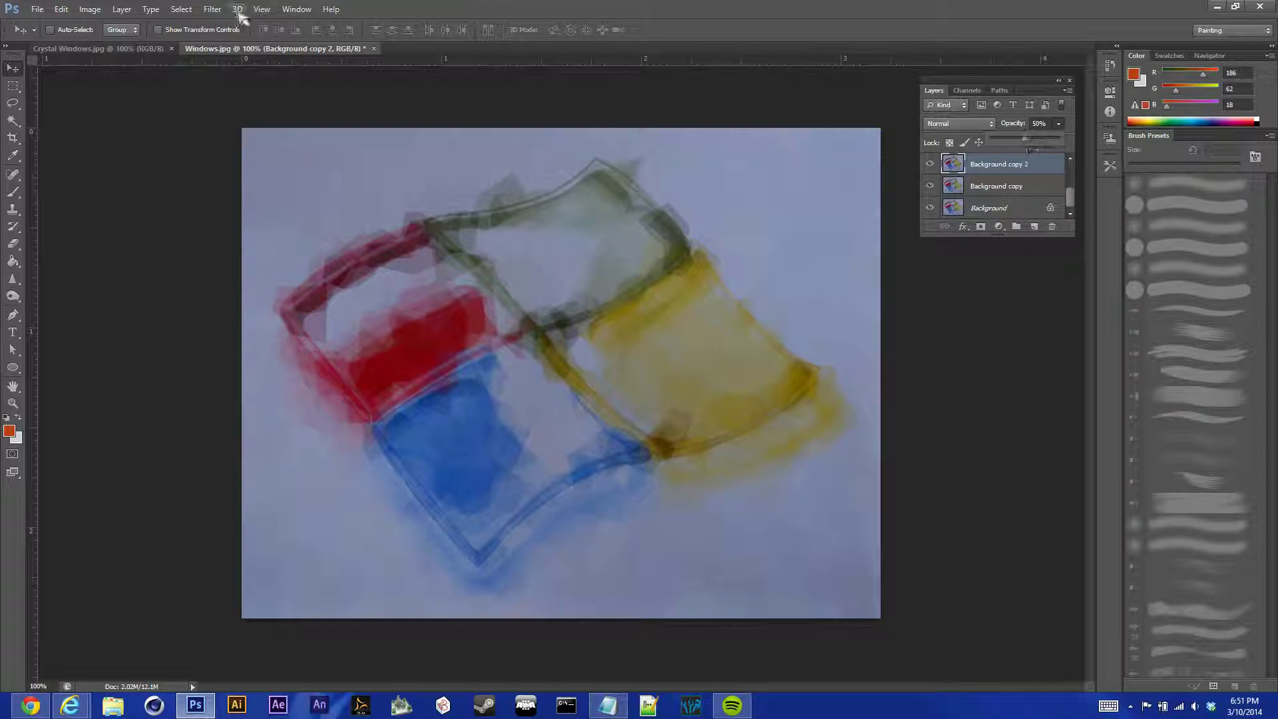
{"action": "left_click", "coordinate": [212, 8]}
{"action": "mouse_move", "coordinate": [255, 187]}
{"action": "left_click", "coordinate": [403, 194]}
{"action": "left_click_drag", "start_coordinate": [587, 421], "coordinate": [573, 422]}
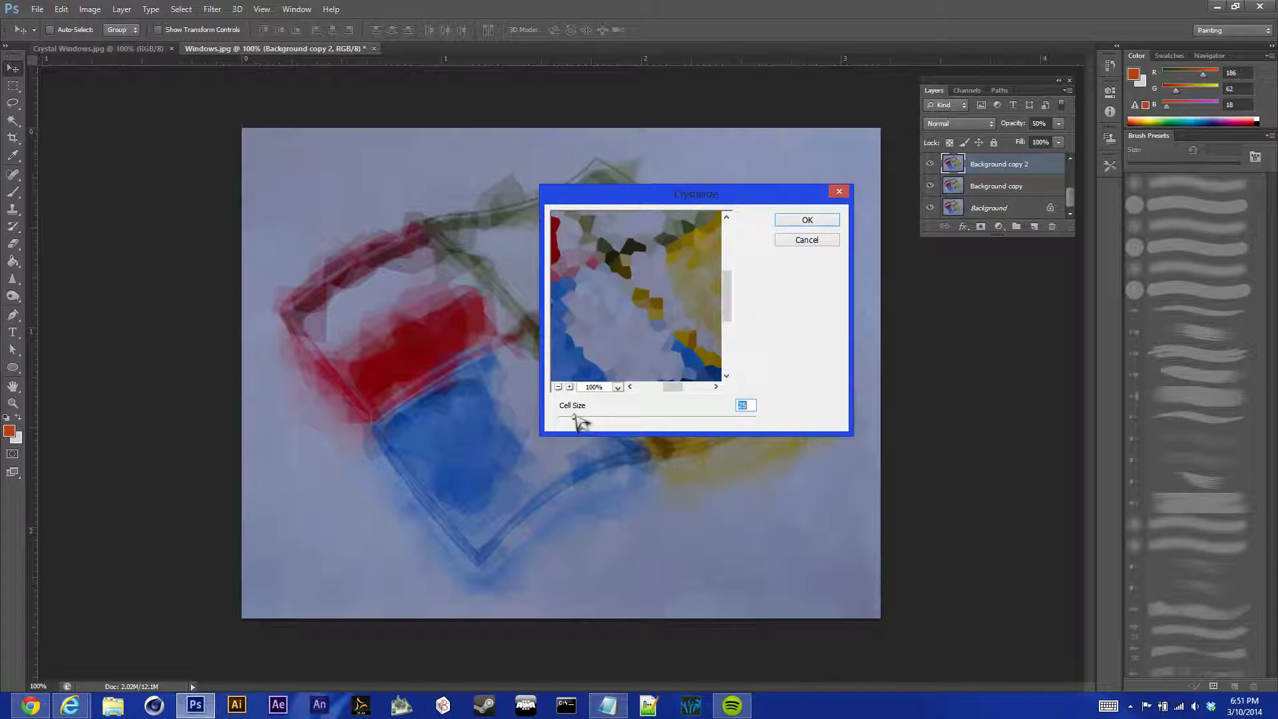
{"action": "left_click", "coordinate": [807, 219]}
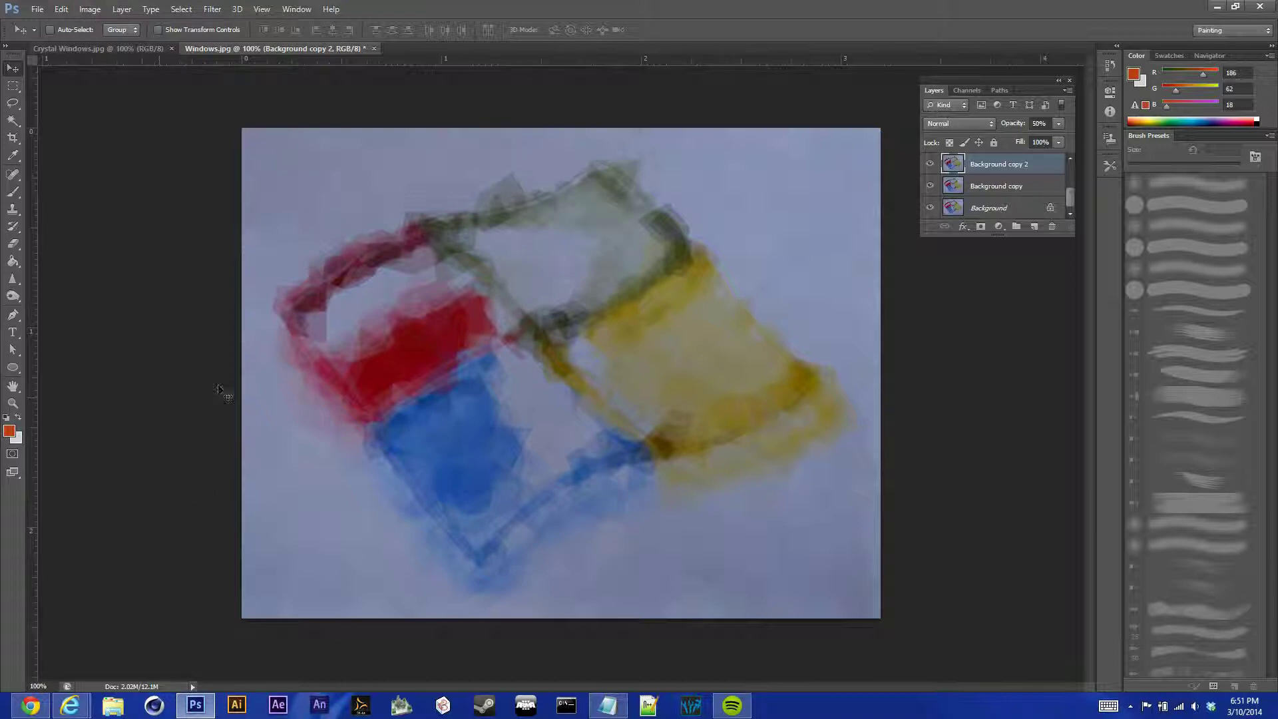
Step: Set Background copy to 60% opacity and Crystallize it at the minimum cell size
{"action": "left_click", "coordinate": [214, 9]}
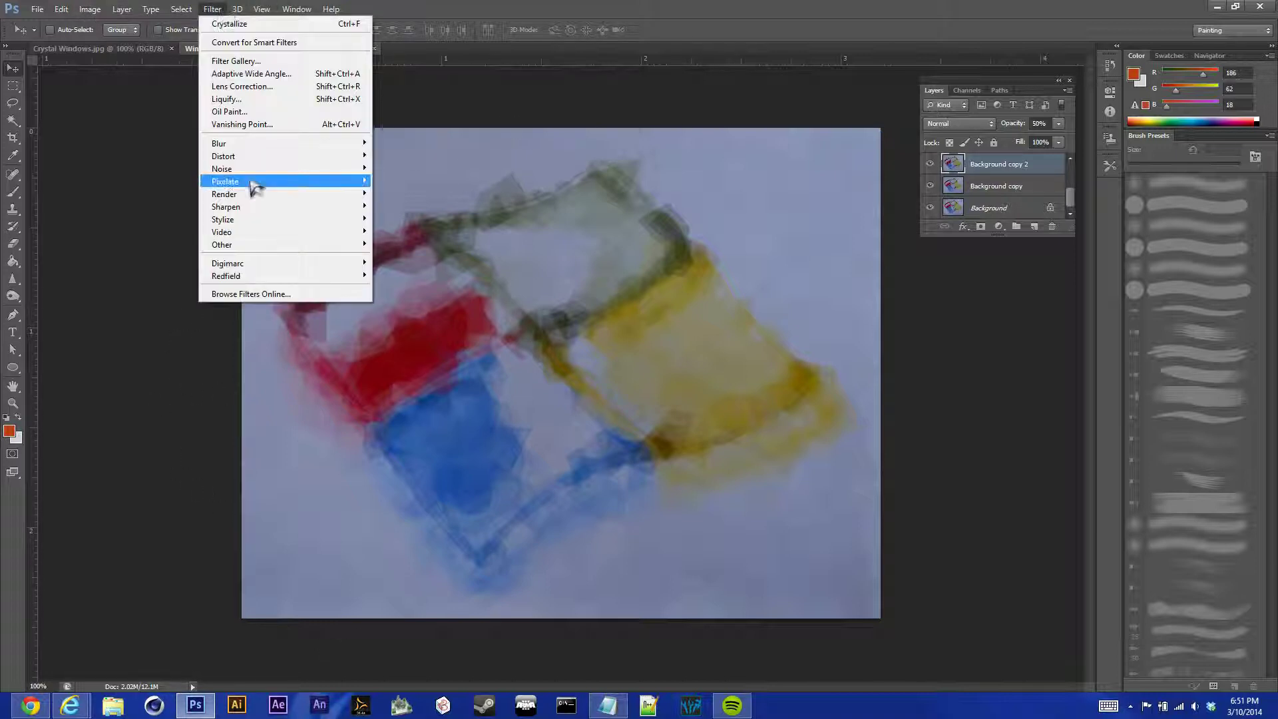
{"action": "left_click", "coordinate": [609, 8]}
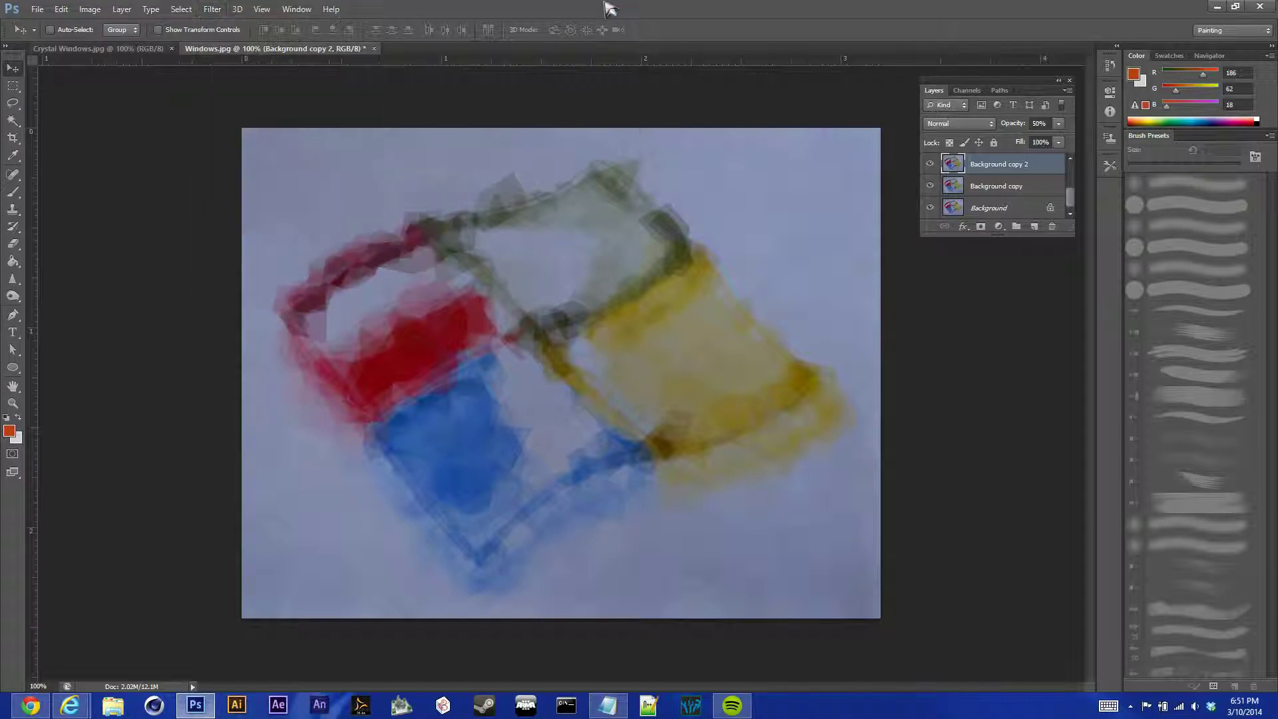
{"action": "left_click", "coordinate": [1006, 184]}
{"action": "left_click", "coordinate": [1058, 123]}
{"action": "left_click_drag", "start_coordinate": [1025, 137], "coordinate": [1032, 137]}
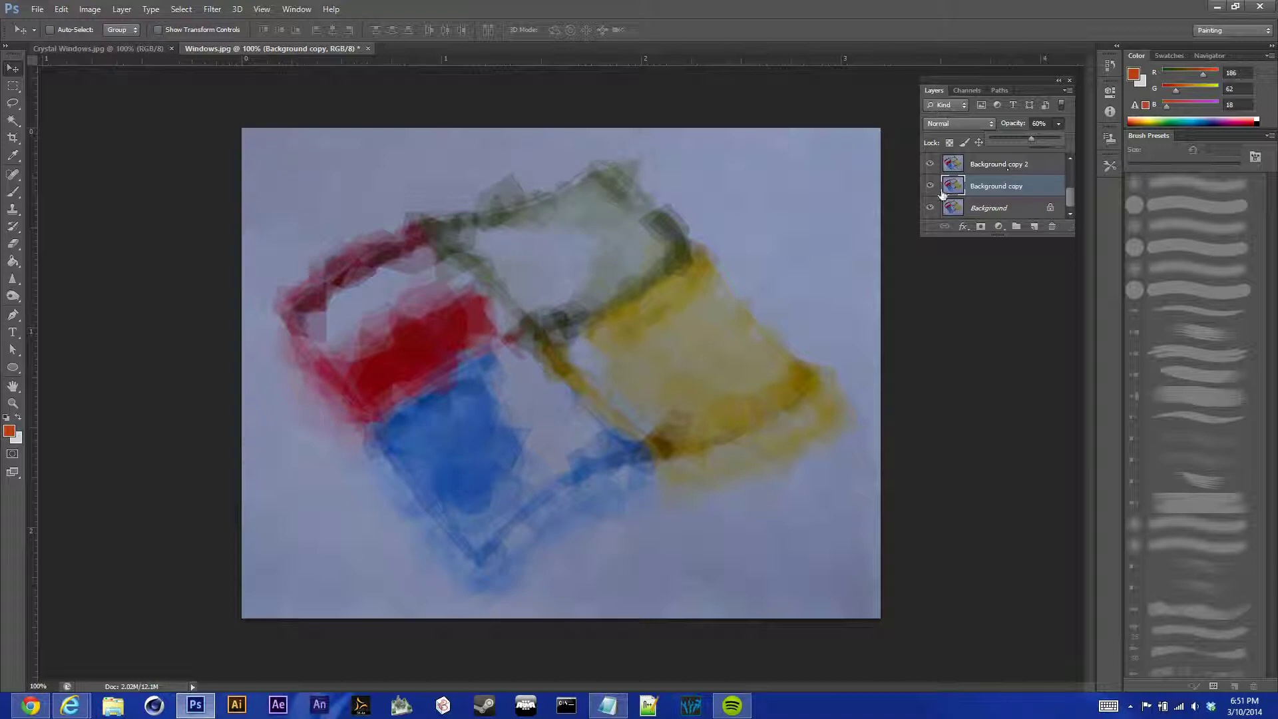
{"action": "left_click", "coordinate": [218, 10]}
{"action": "mouse_move", "coordinate": [251, 187]}
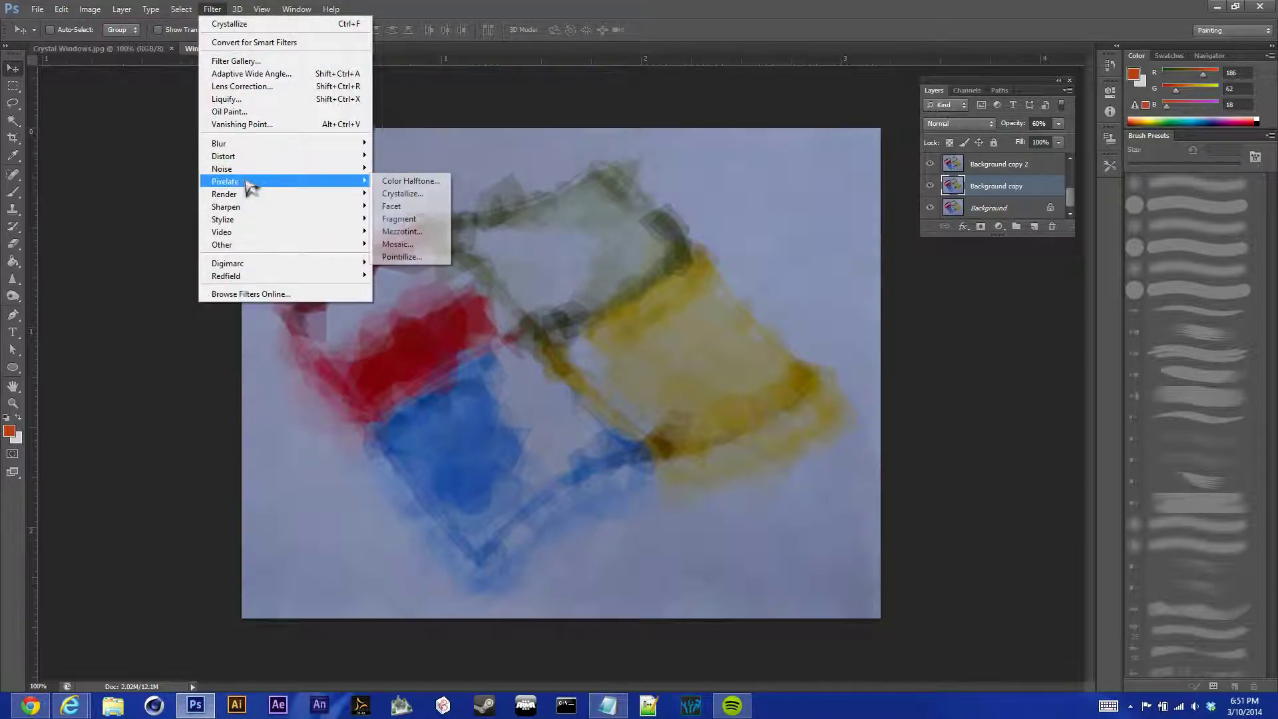
{"action": "left_click", "coordinate": [413, 194]}
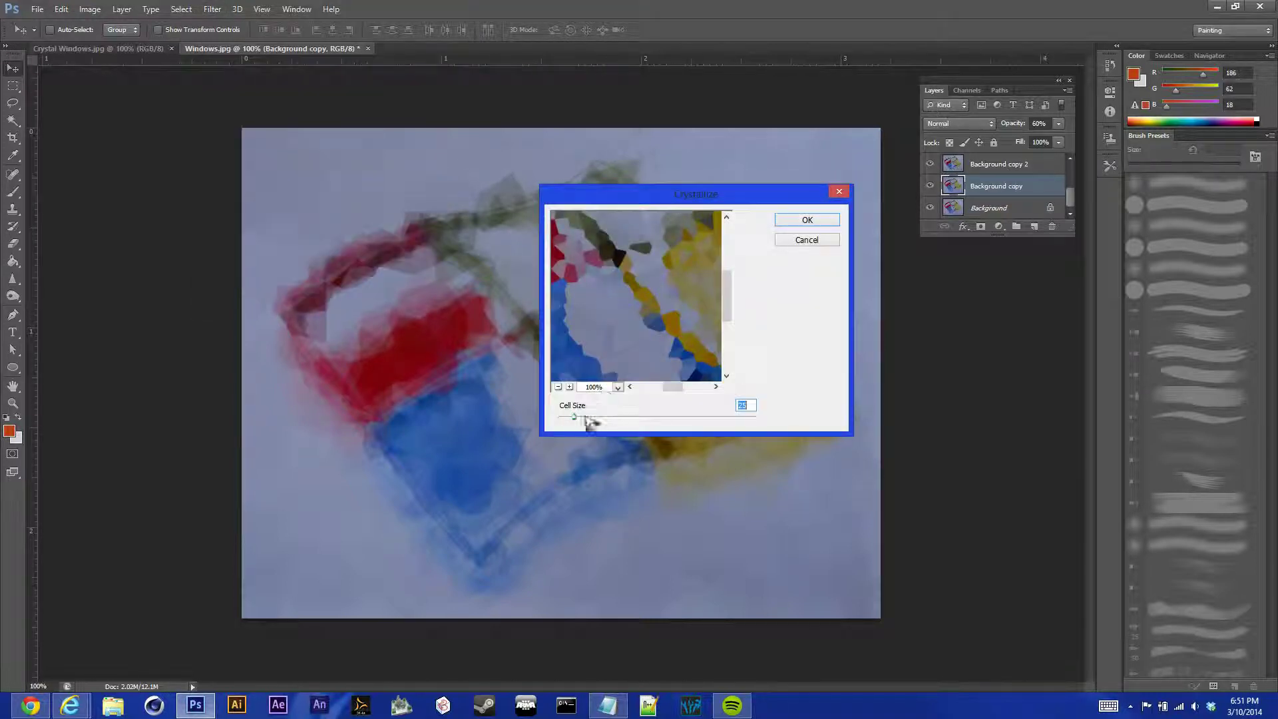
{"action": "left_click_drag", "start_coordinate": [573, 416], "coordinate": [566, 419]}
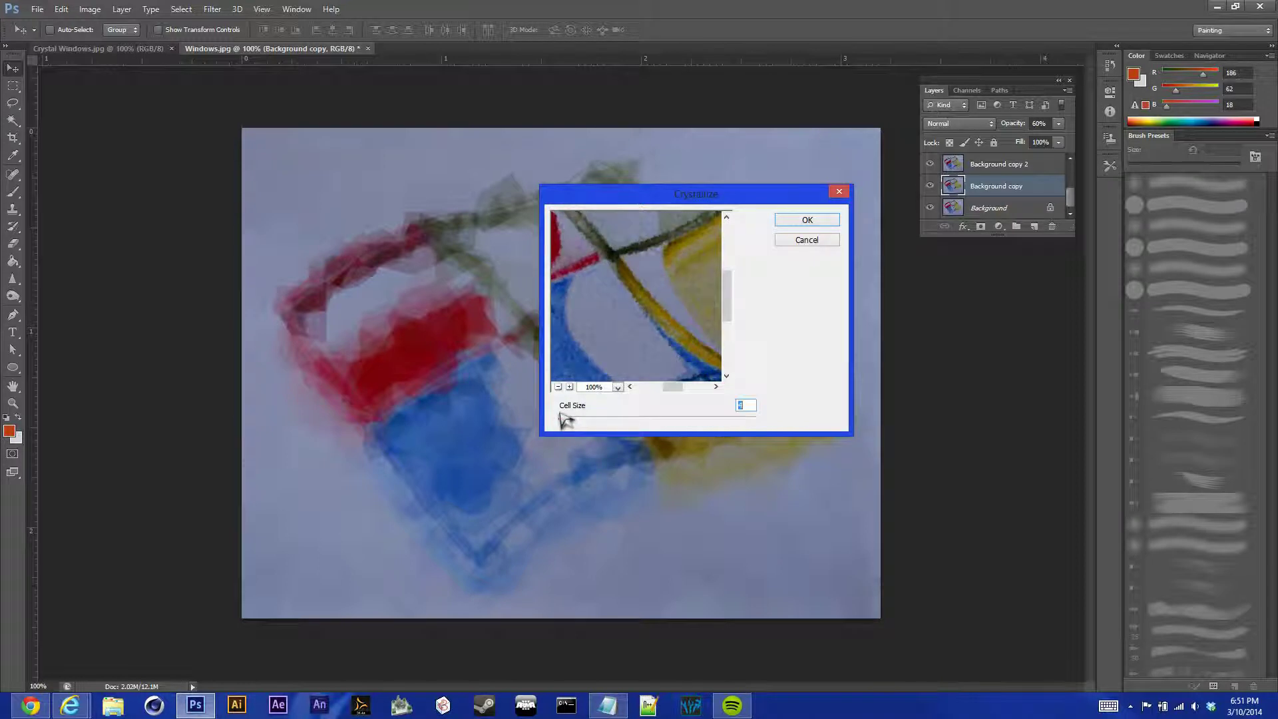
{"action": "left_click", "coordinate": [802, 221]}
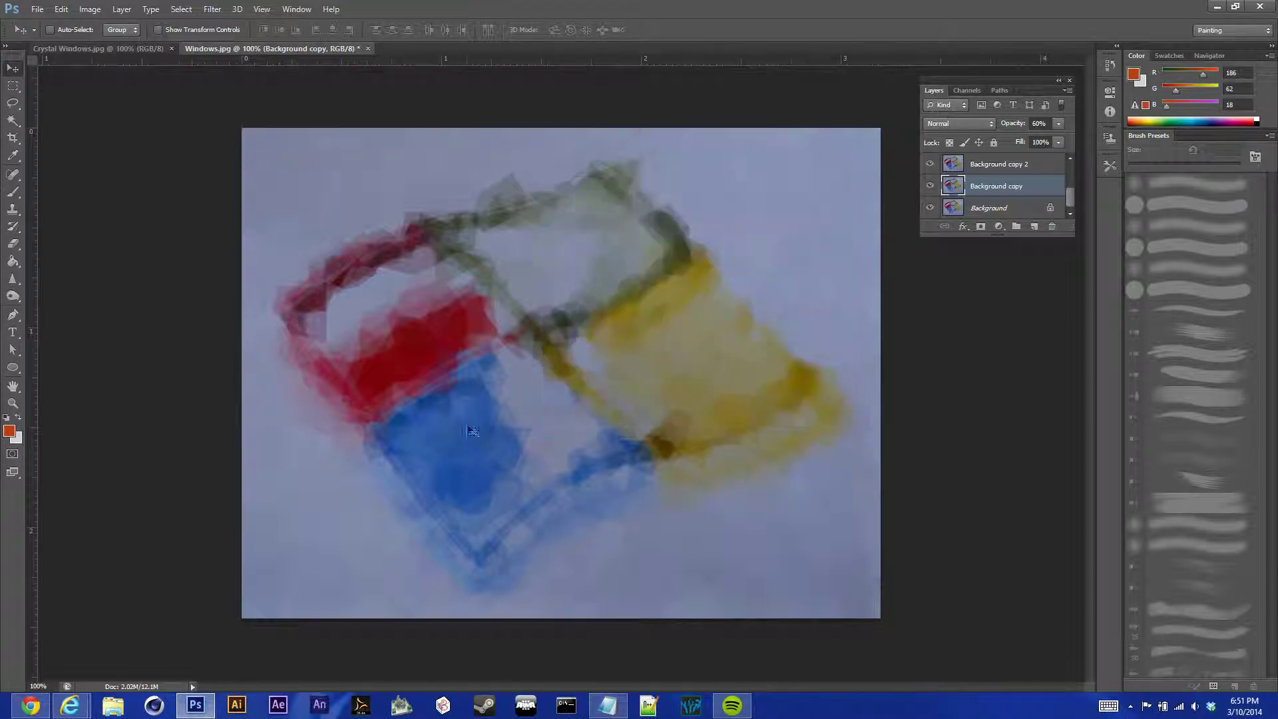
Step: Compare the effect by toggling Background's visibility, then convert Background into Layer 0
{"action": "left_click", "coordinate": [990, 209]}
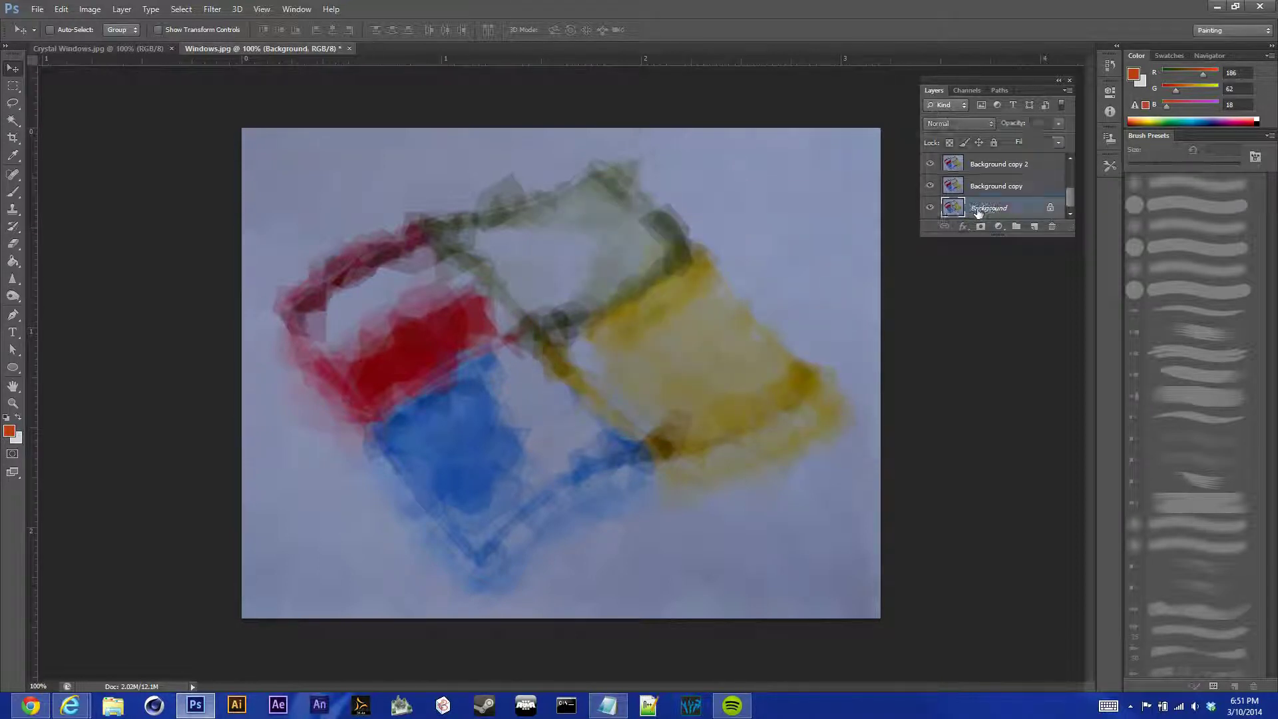
{"action": "left_click", "coordinate": [930, 209]}
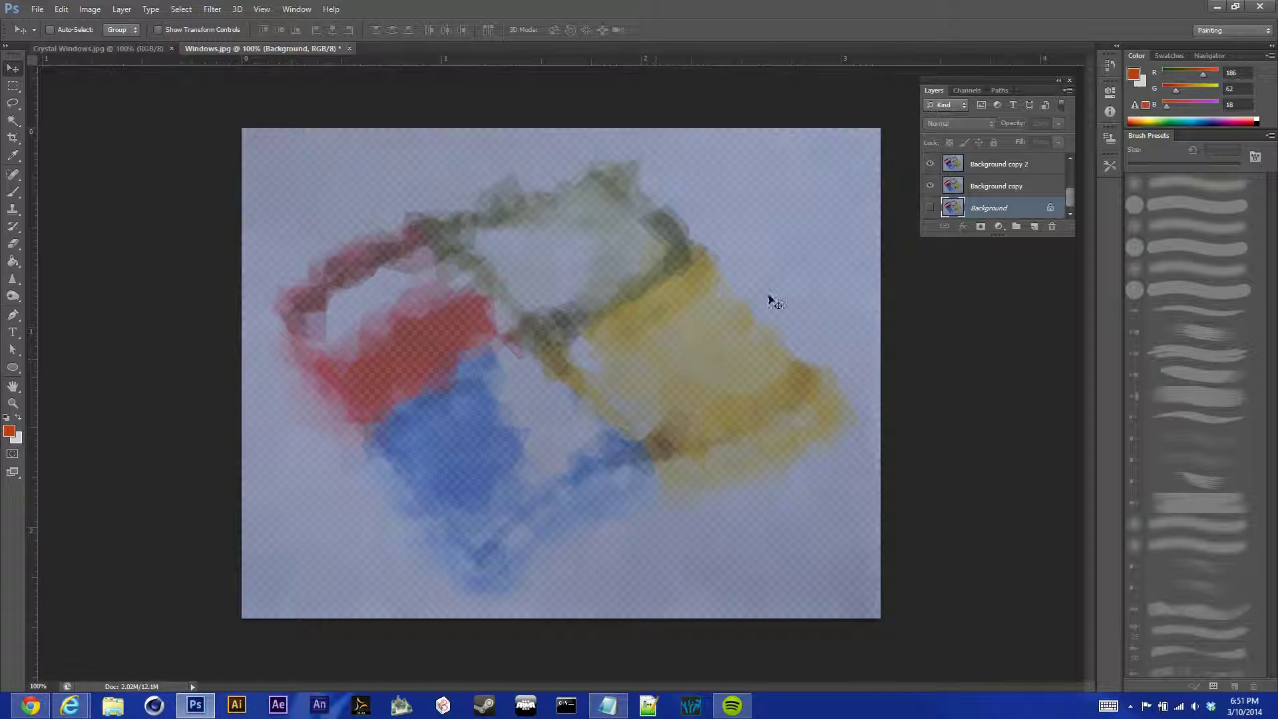
{"action": "left_click", "coordinate": [930, 207]}
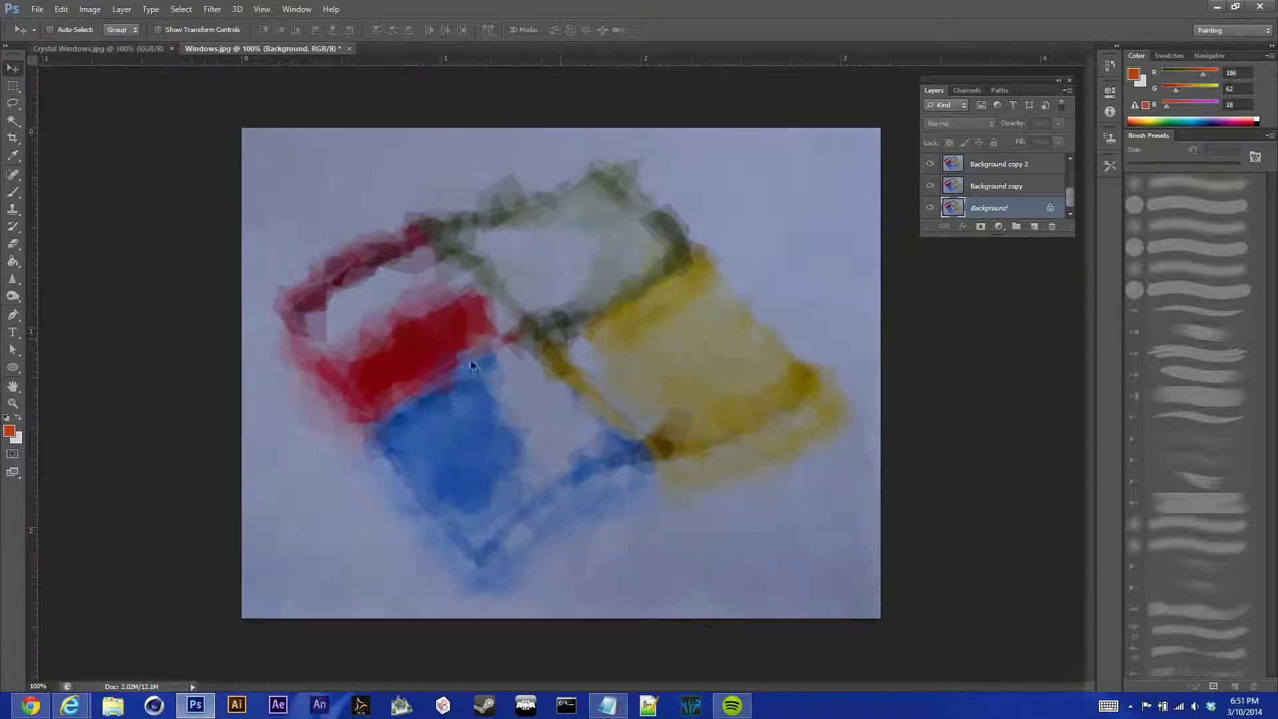
{"action": "scroll", "coordinate": [1016, 187], "scroll_direction": "up", "scroll_amount": 3}
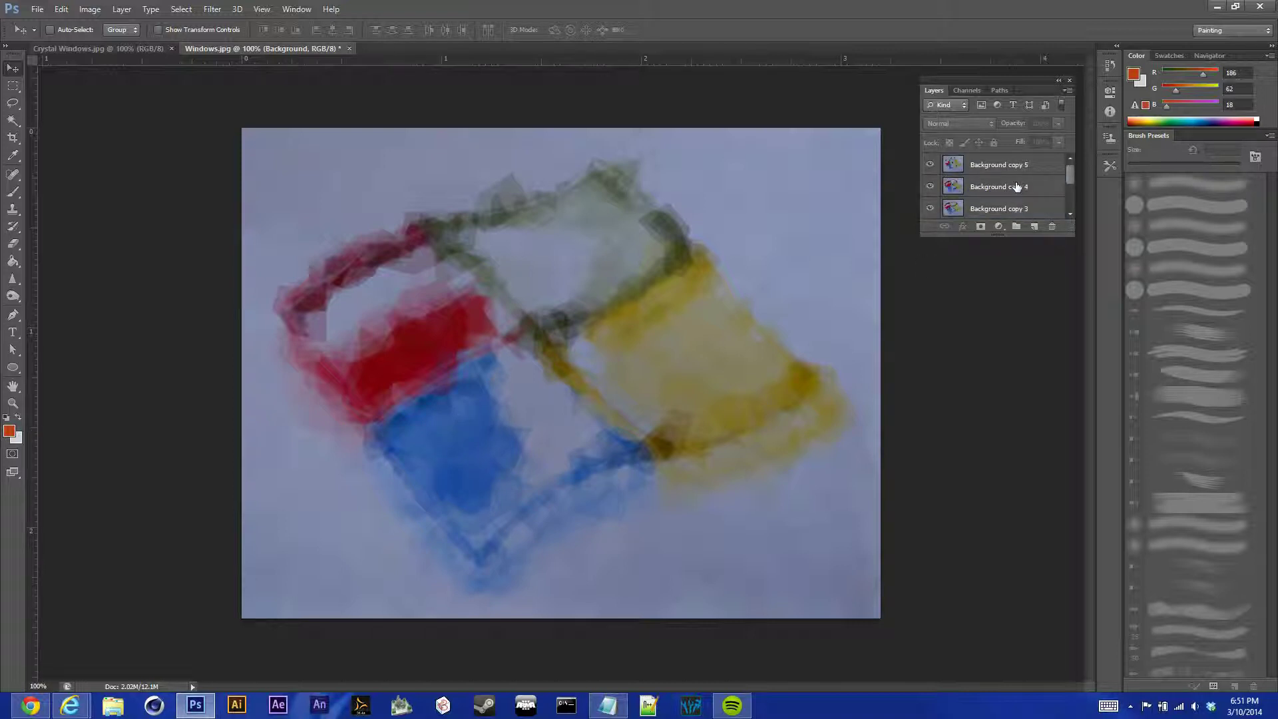
{"action": "scroll", "coordinate": [1016, 187], "scroll_direction": "down", "scroll_amount": 3}
{"action": "right_click", "coordinate": [1013, 209]}
{"action": "left_click", "coordinate": [1058, 220]}
{"action": "left_click", "coordinate": [748, 223]}
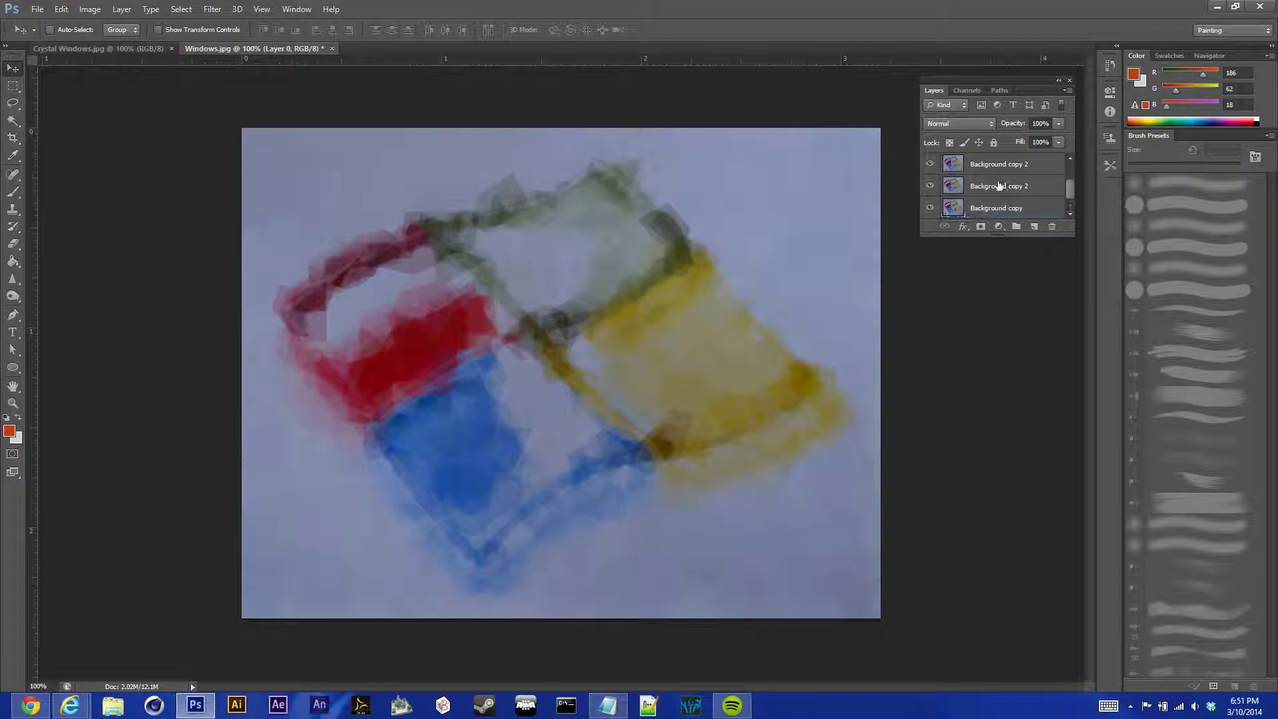
Step: Select all layers and merge them into a single Background copy 5 layer
{"action": "scroll", "coordinate": [998, 189], "scroll_direction": "up", "scroll_amount": 3}
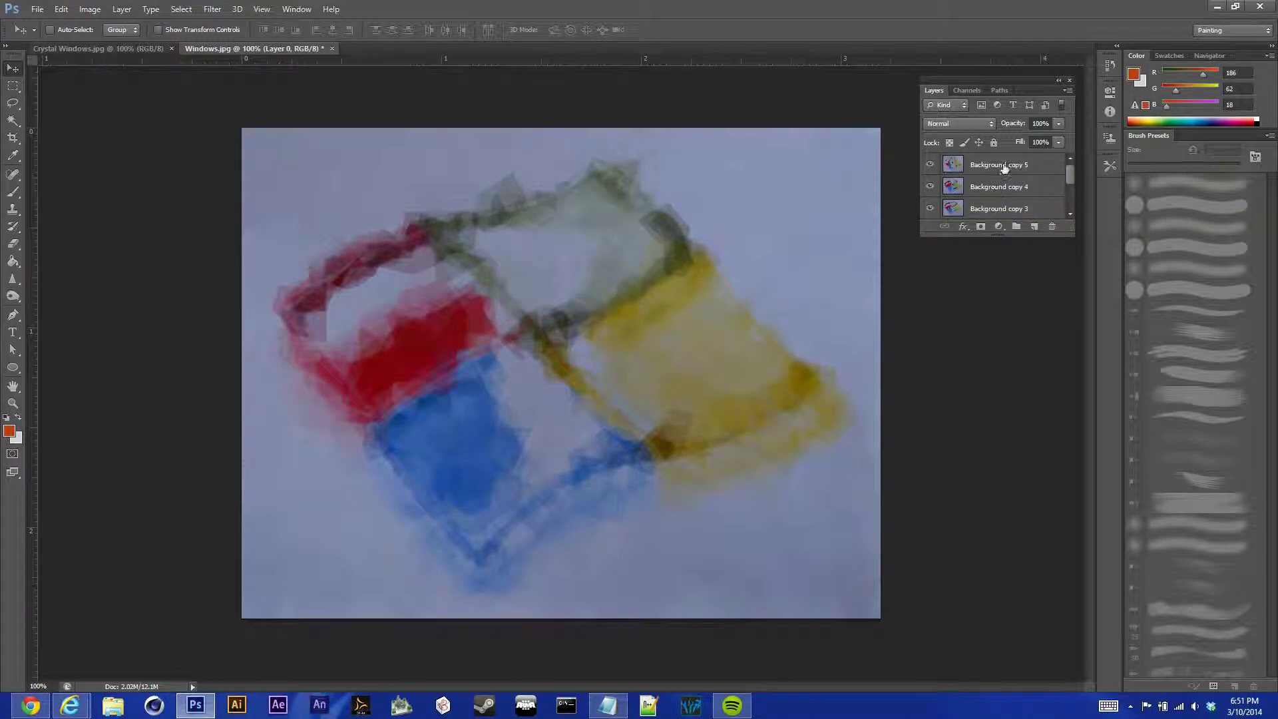
{"action": "left_click", "coordinate": [998, 166], "text": "shift"}
{"action": "left_click", "coordinate": [212, 9]}
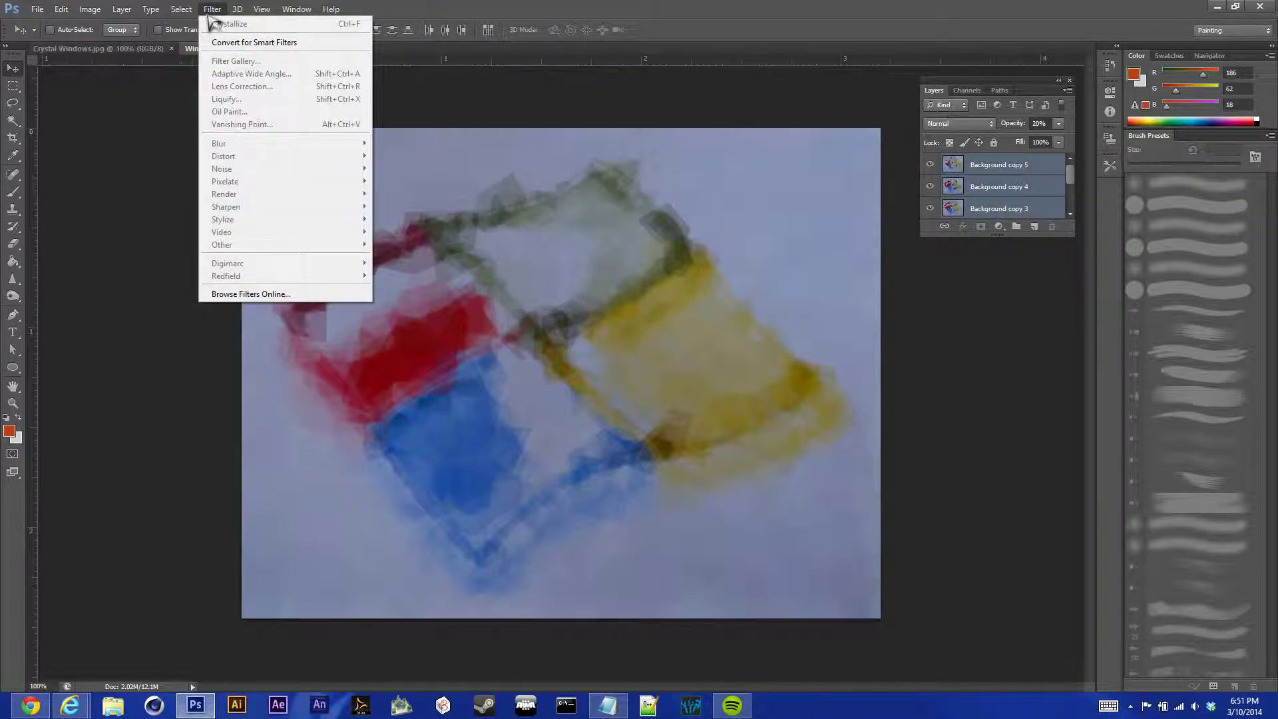
{"action": "left_click", "coordinate": [473, 70]}
{"action": "right_click", "coordinate": [1004, 166]}
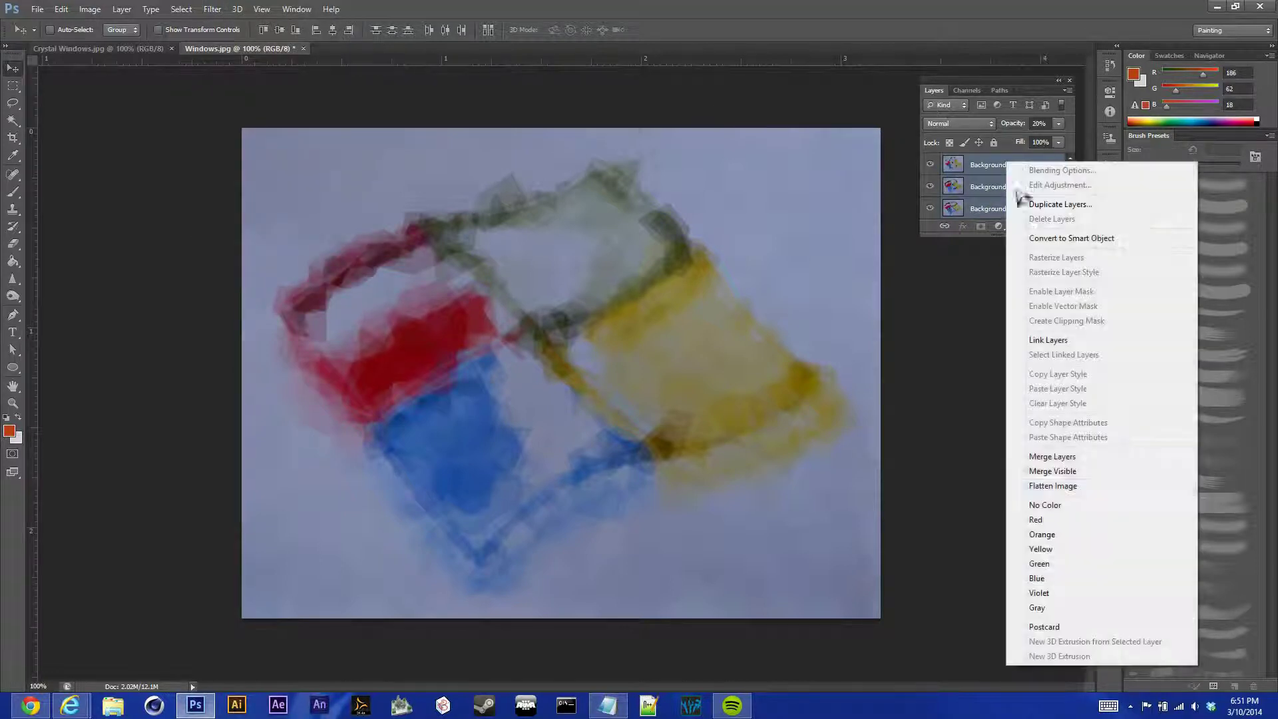
{"action": "left_click", "coordinate": [1058, 458]}
{"action": "left_click", "coordinate": [212, 9]}
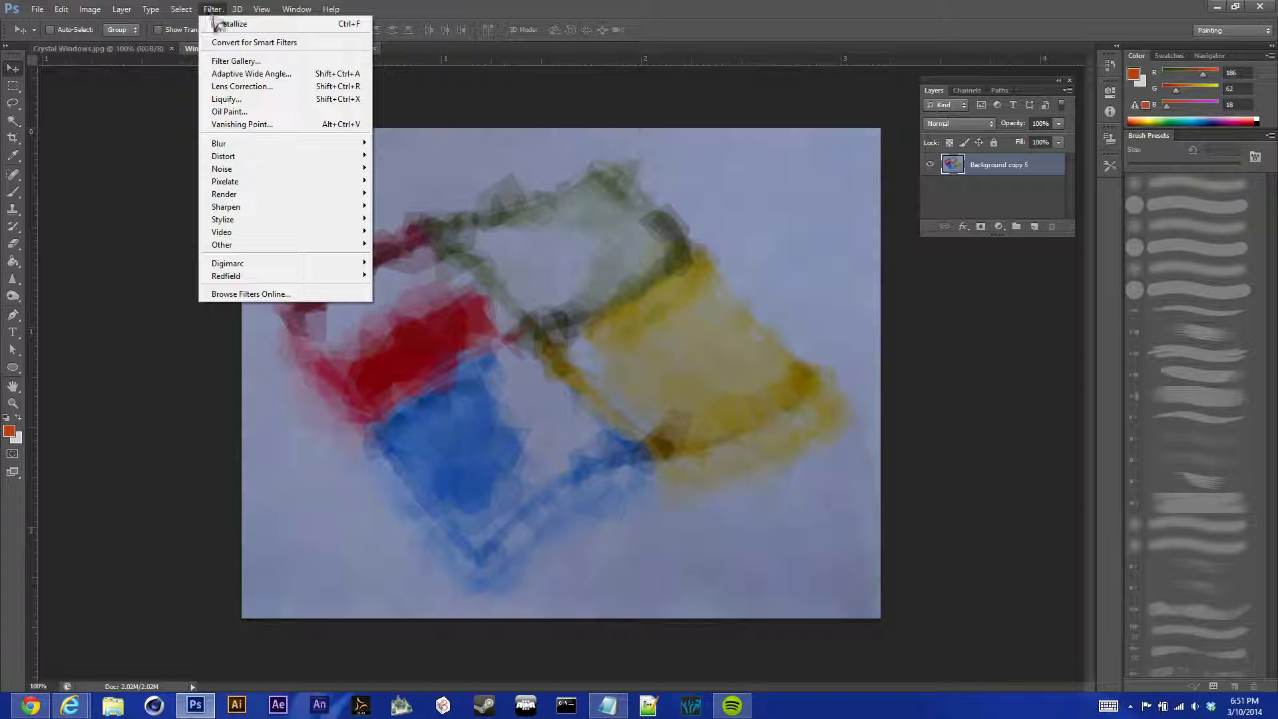
Step: Apply Glowing Edges with edge width 1, brightness 7 and smoothness 2 to the merged layer
{"action": "left_click", "coordinate": [236, 60]}
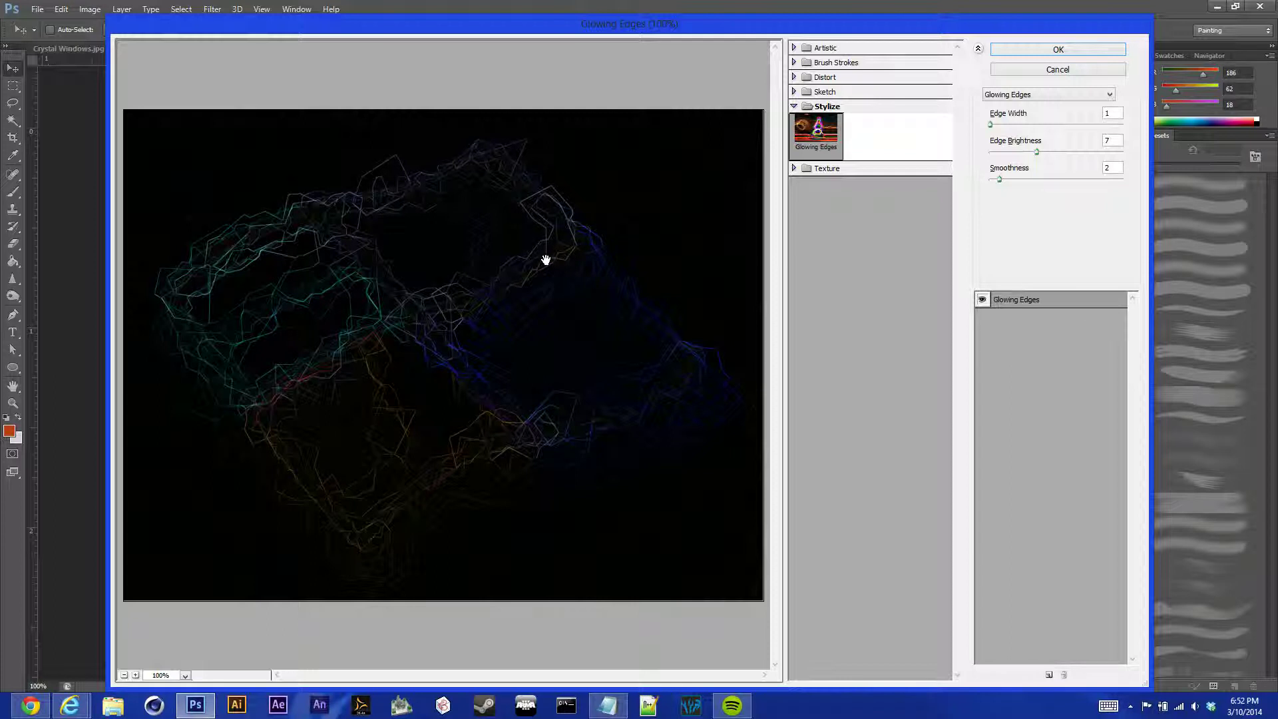
{"action": "left_click", "coordinate": [991, 125]}
{"action": "mouse_move", "coordinate": [992, 127]}
{"action": "left_mouse_down"}
{"action": "mouse_move", "coordinate": [1029, 128]}
{"action": "mouse_move", "coordinate": [991, 127]}
{"action": "left_mouse_up"}
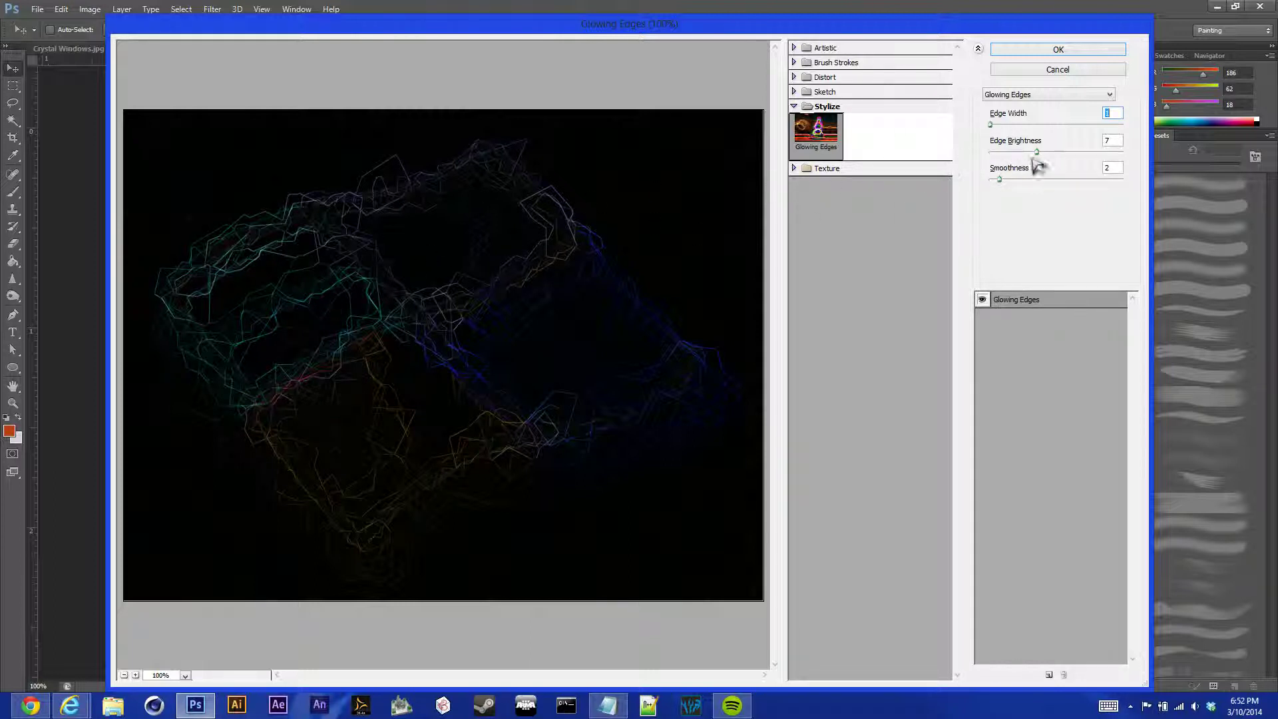
{"action": "left_click", "coordinate": [998, 180]}
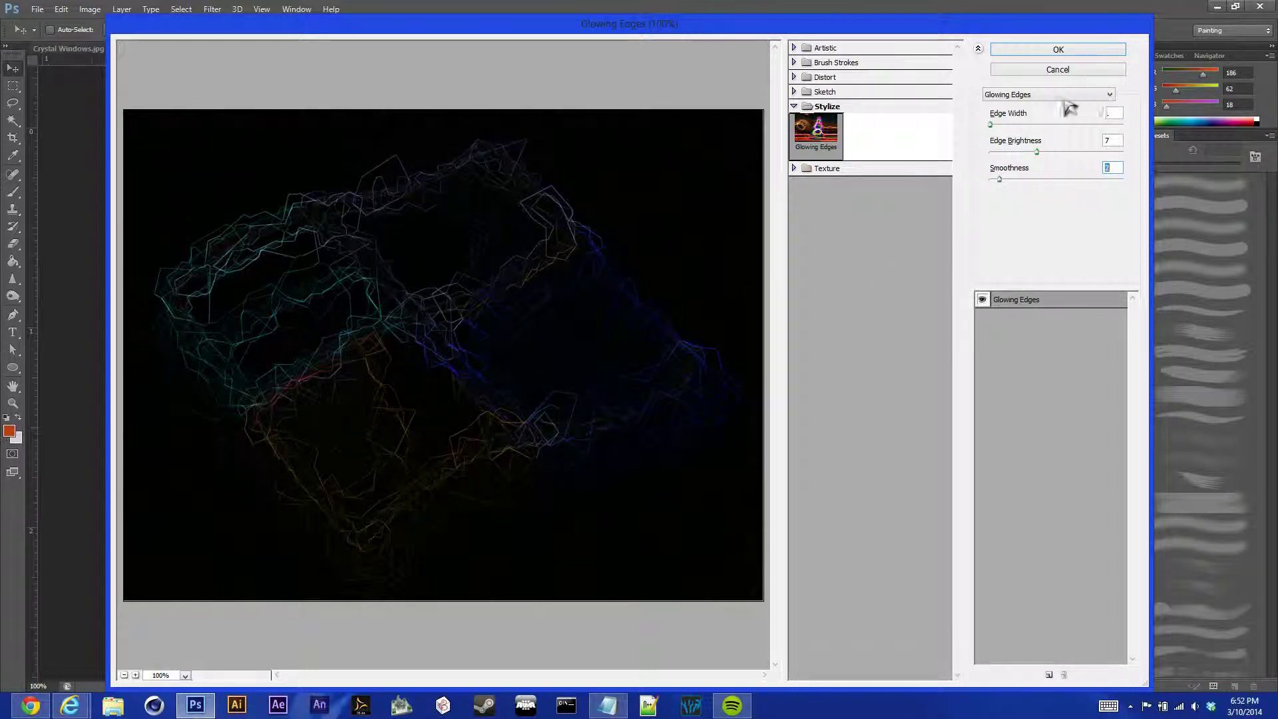
{"action": "left_click", "coordinate": [1057, 49]}
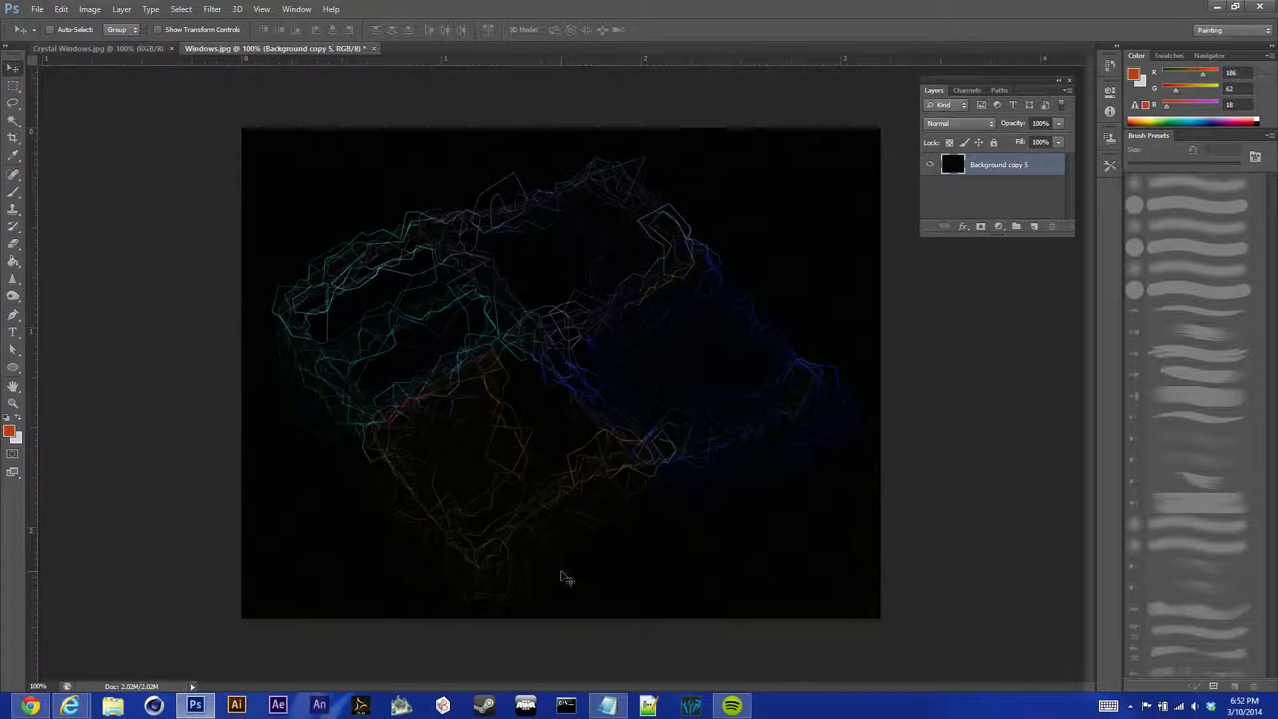
Step: Step back through the history and add a new top Layer 1 of glowing outlines
{"action": "key", "text": "ctrl+a"}
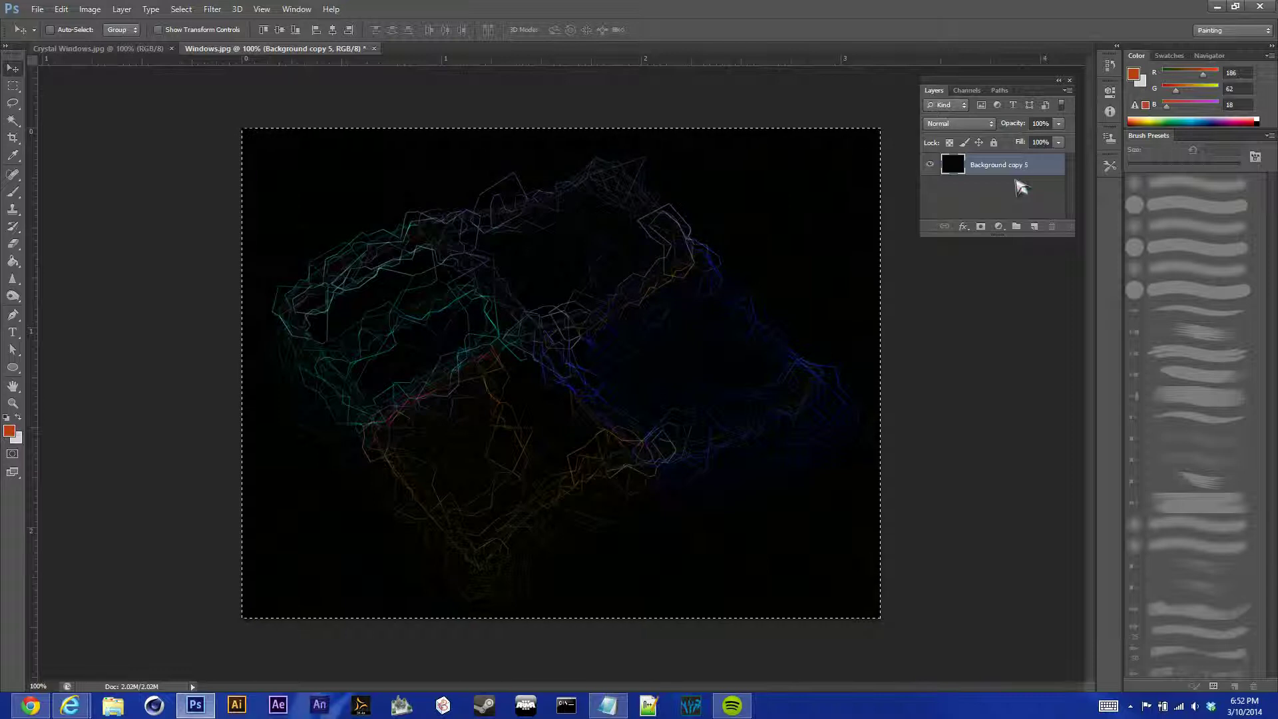
{"action": "key", "text": "ctrl+d"}
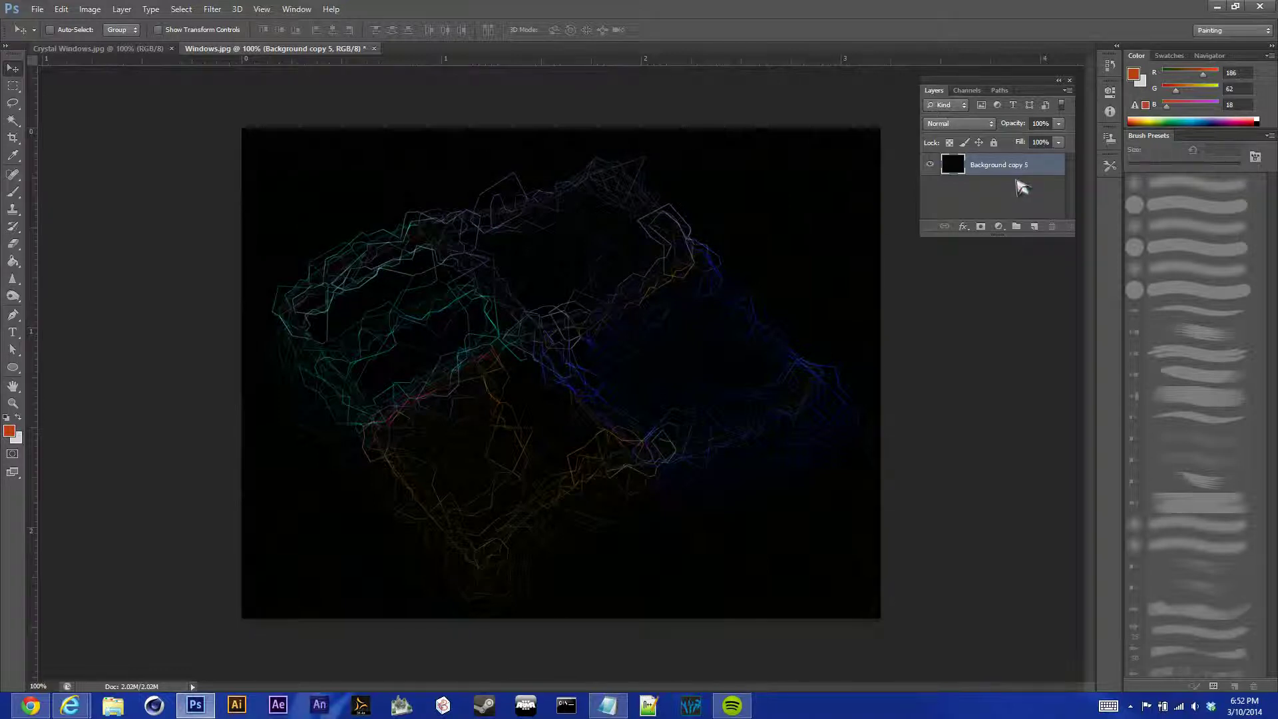
{"action": "key", "text": "ctrl+alt+z"}
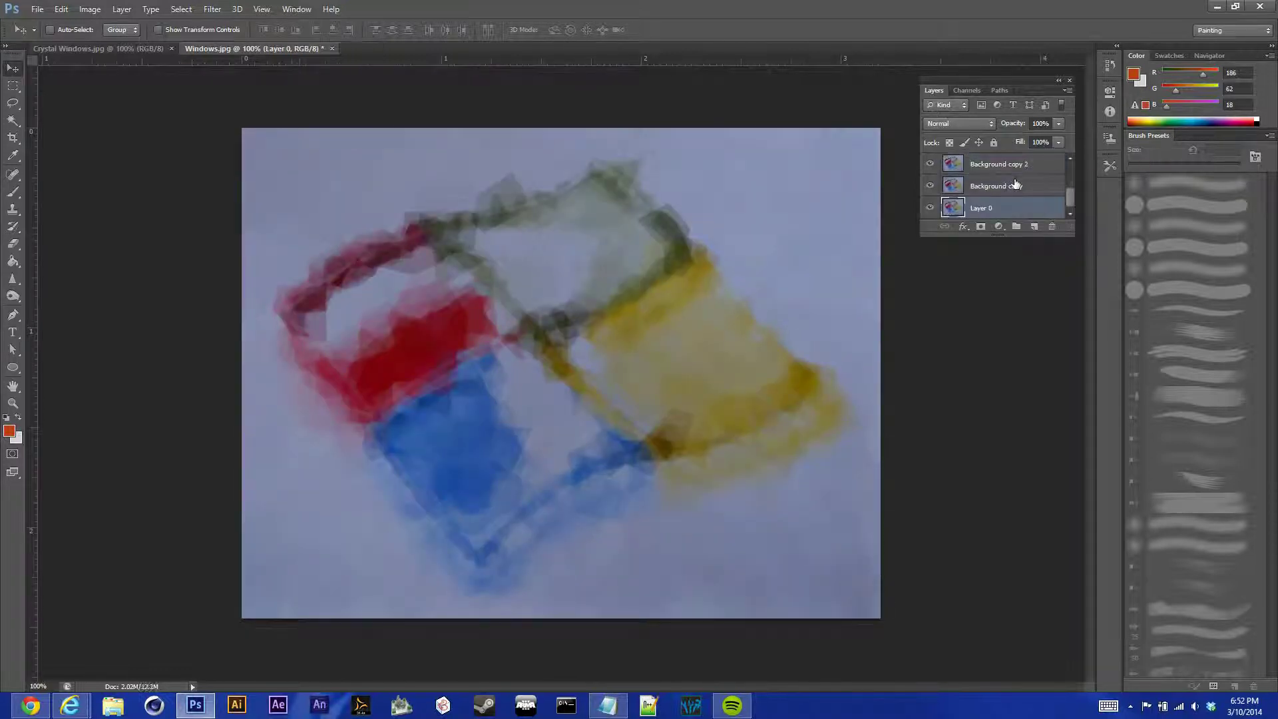
{"action": "key", "text": "ctrl+alt+z"}
{"action": "left_click", "coordinate": [1018, 171]}
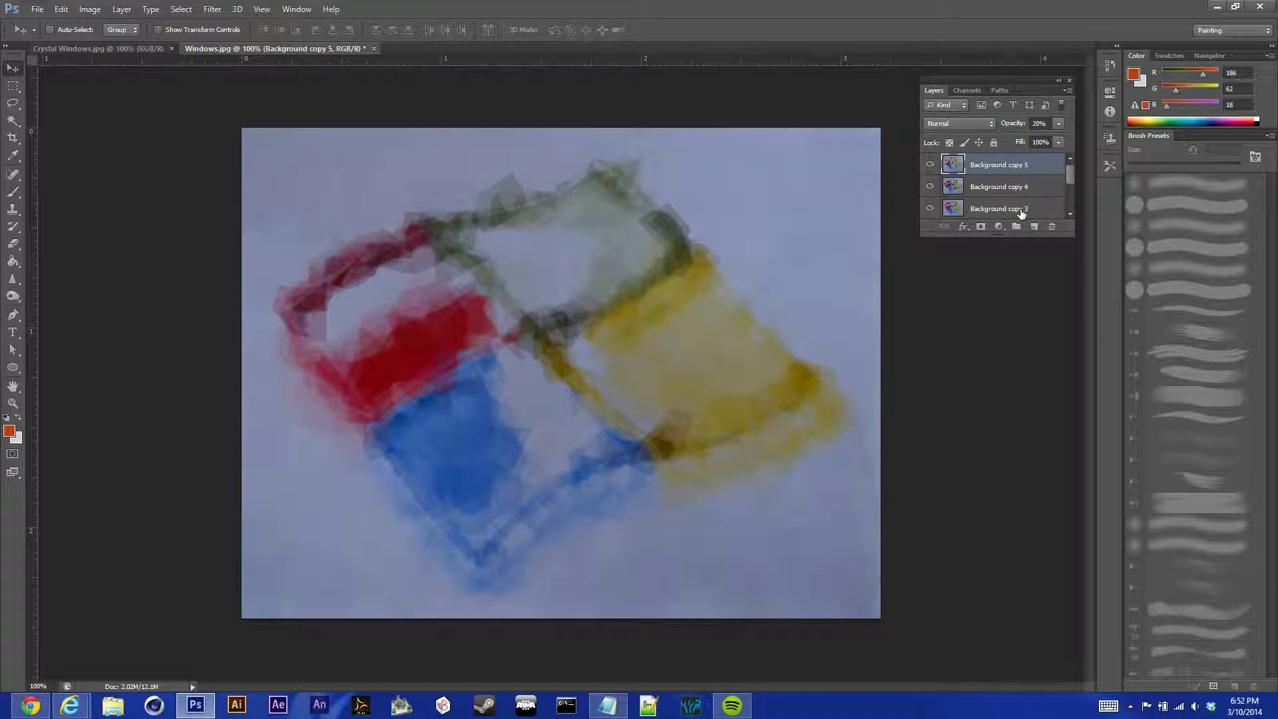
{"action": "key", "text": "ctrl+shift+z"}
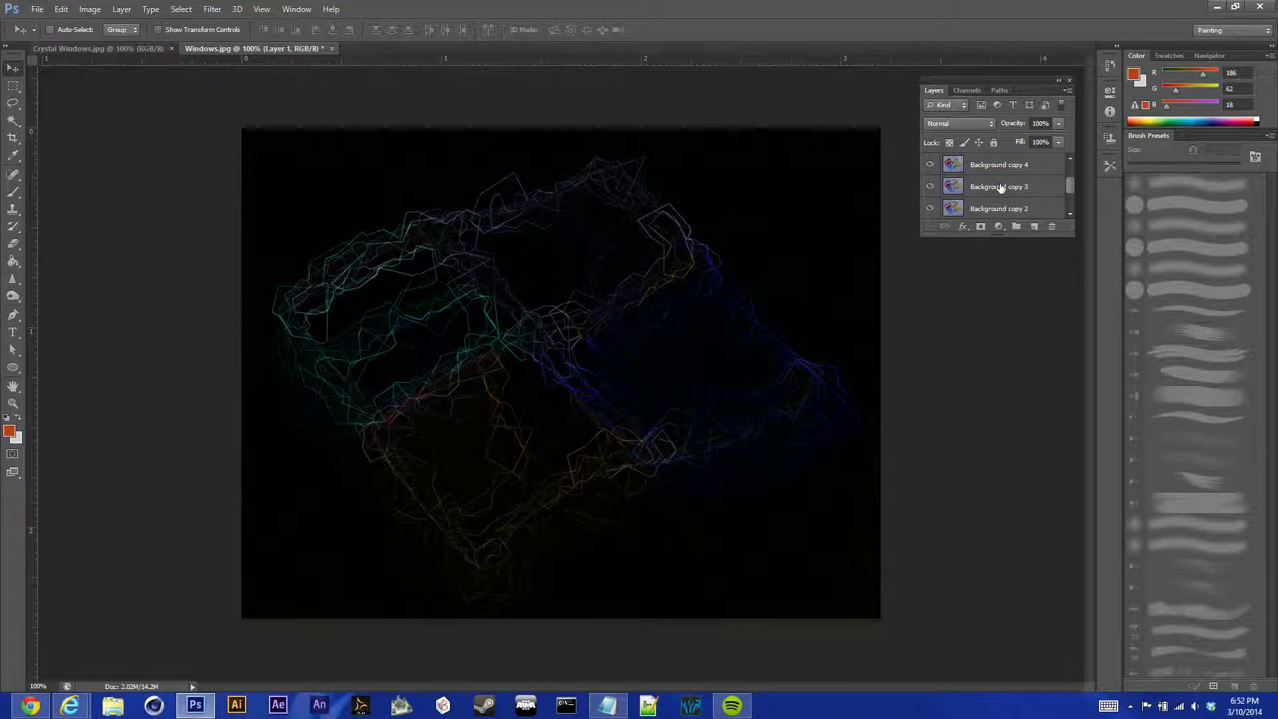
Step: Set Layer 1's blend mode to Screen, then pick the bottom Layer 0
{"action": "left_click", "coordinate": [984, 124]}
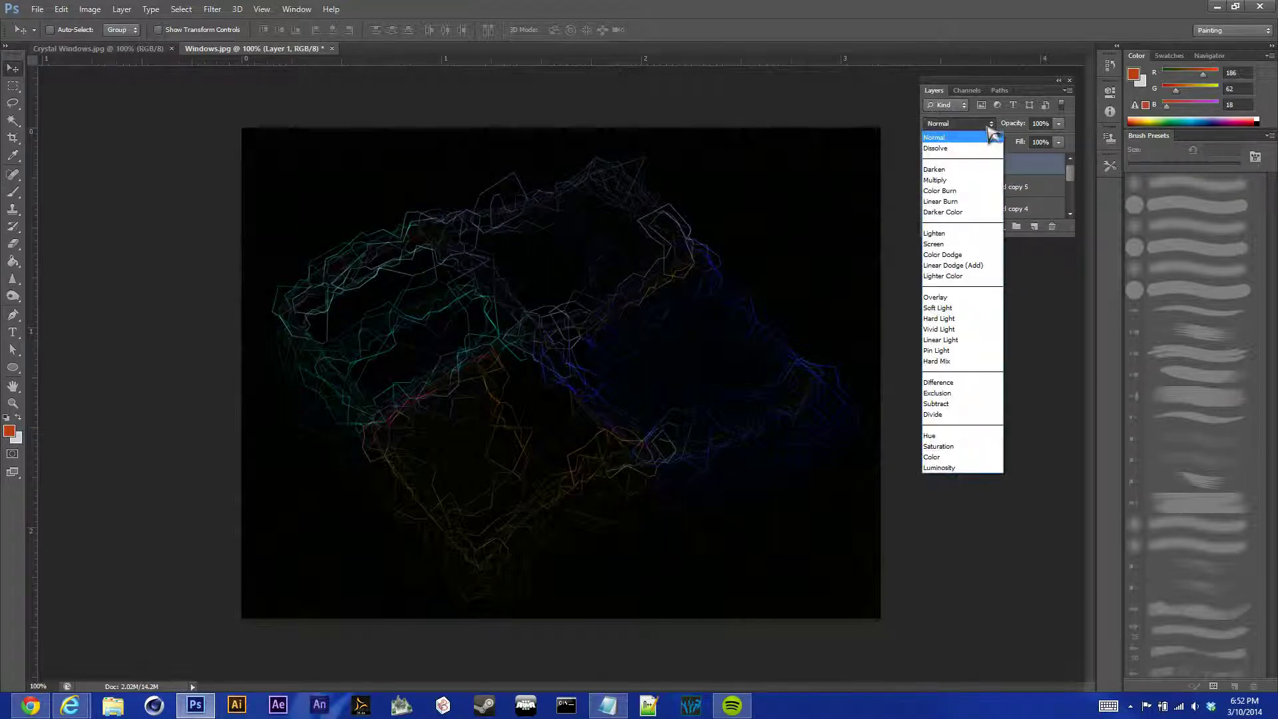
{"action": "left_click", "coordinate": [950, 244]}
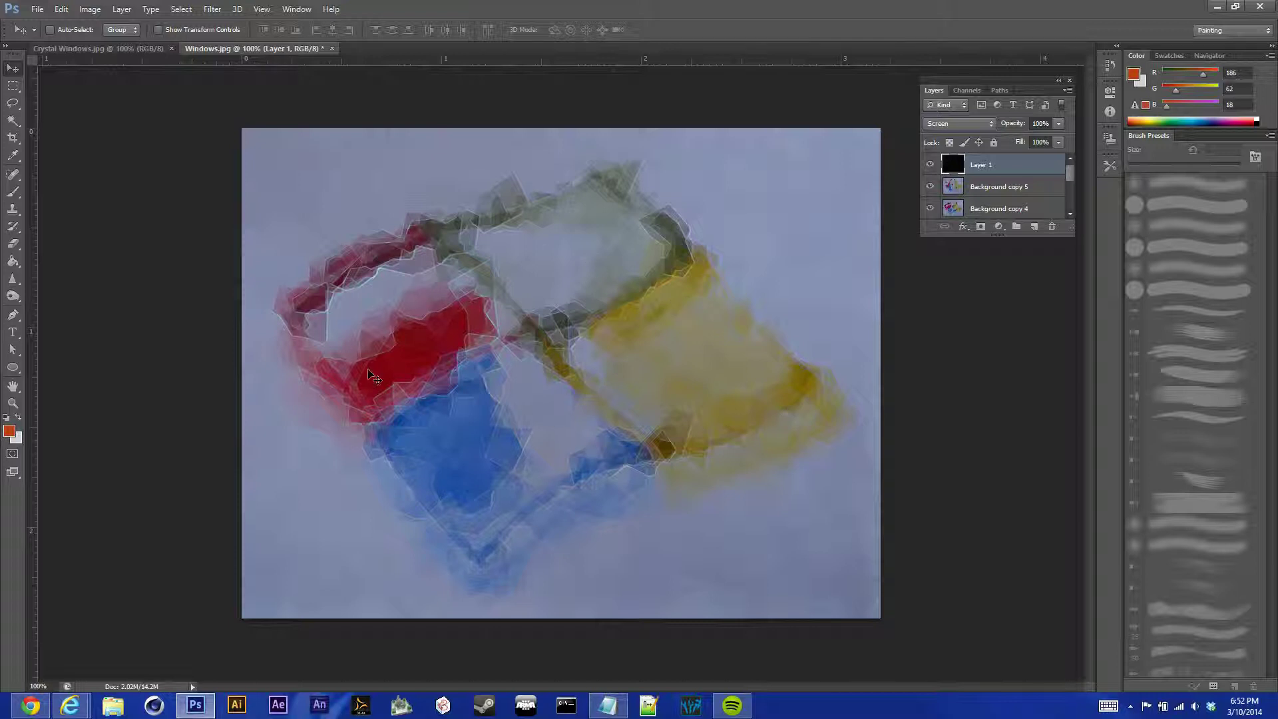
{"action": "scroll", "coordinate": [1008, 166], "scroll_direction": "down", "scroll_amount": 3}
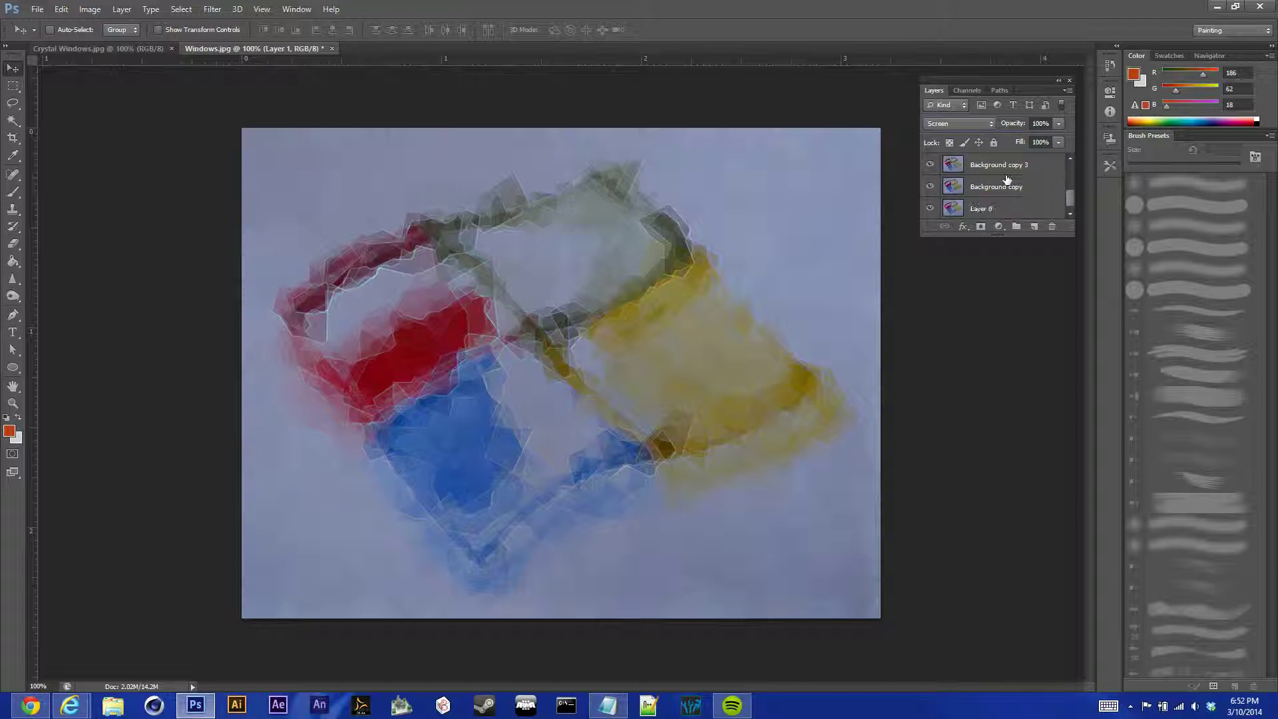
{"action": "left_click", "coordinate": [983, 208]}
{"action": "scroll", "coordinate": [1015, 213], "scroll_direction": "up", "scroll_amount": 5}
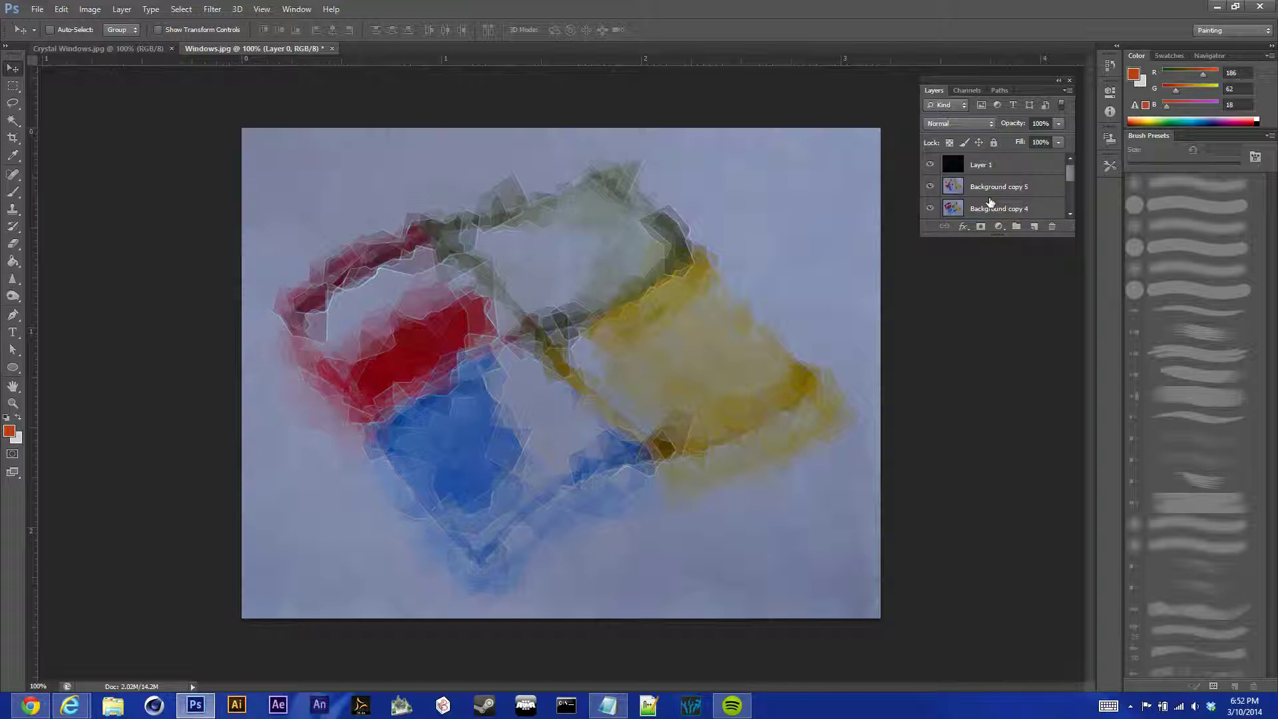
Step: Merge the crystal layers from Background copy 5 down into one layer
{"action": "left_click", "coordinate": [989, 188], "text": "shift"}
{"action": "right_click", "coordinate": [989, 191]}
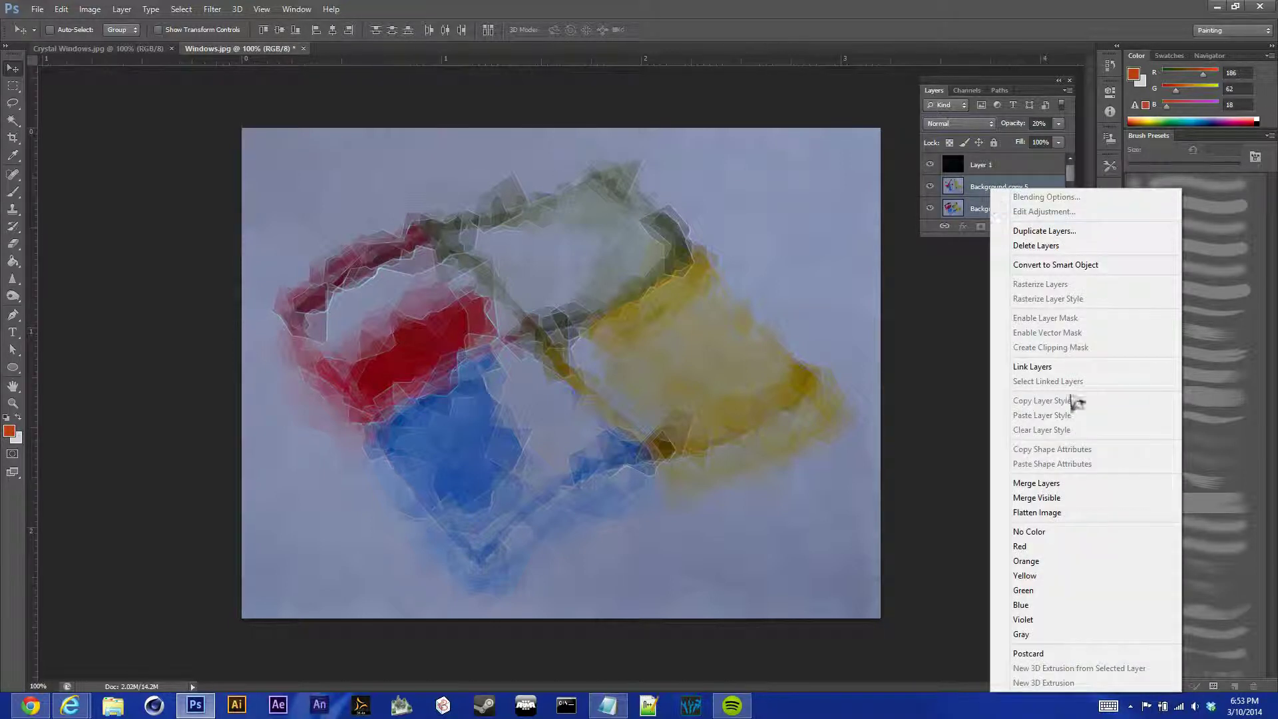
{"action": "left_click", "coordinate": [1036, 483]}
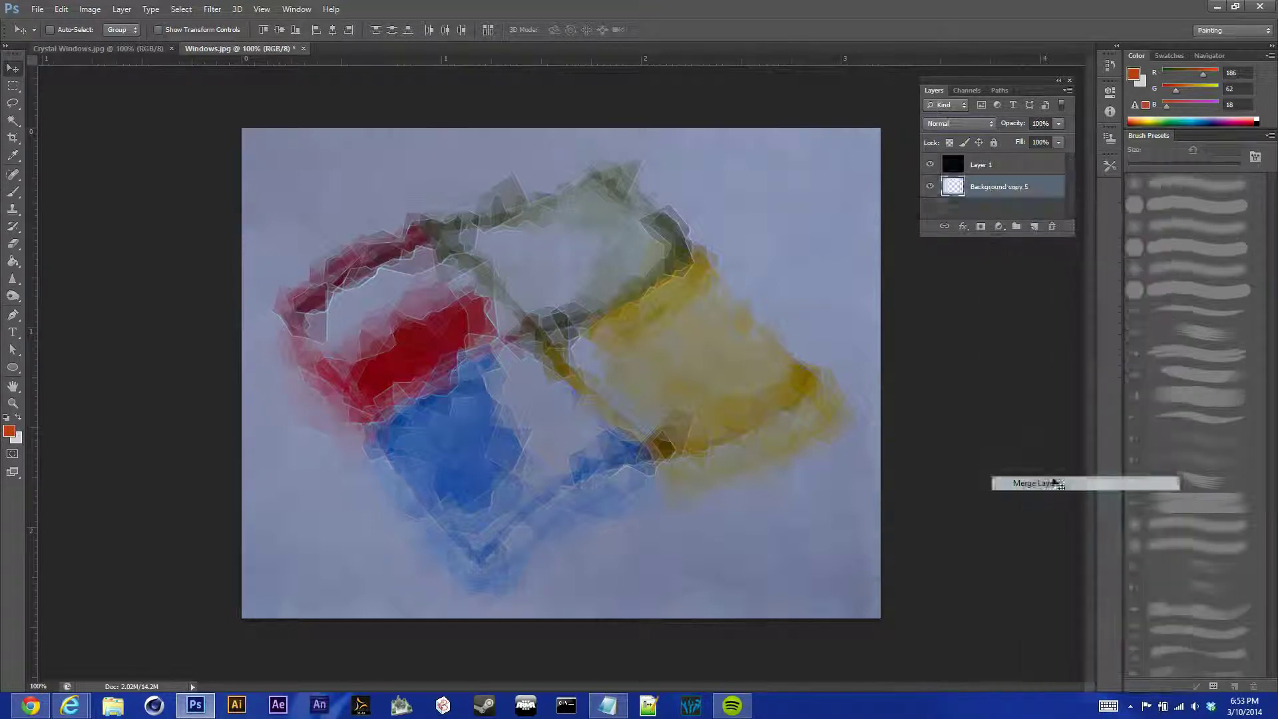
Step: Apply Brightness/Contrast with contrast 80 and brightness 3 to the merged layer
{"action": "left_click", "coordinate": [90, 9]}
{"action": "mouse_move", "coordinate": [123, 43]}
{"action": "left_click", "coordinate": [313, 44]}
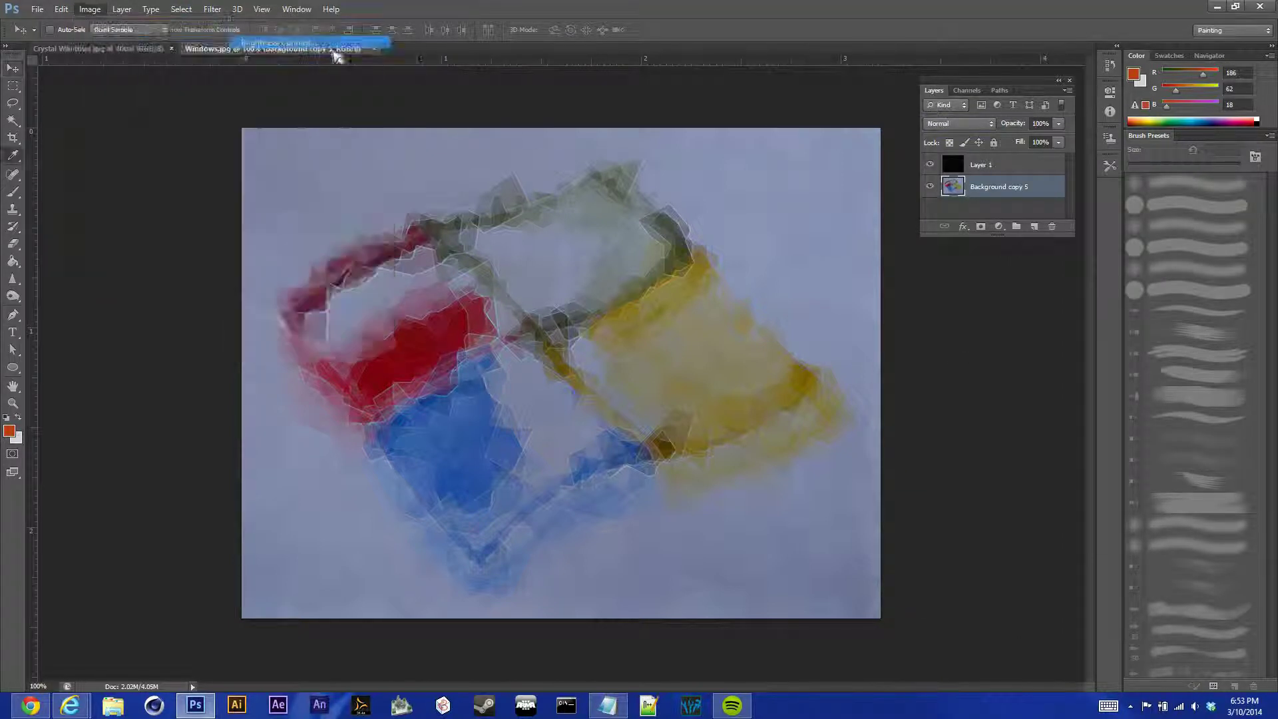
{"action": "left_click_drag", "start_coordinate": [935, 568], "coordinate": [993, 575]}
{"action": "left_click", "coordinate": [1019, 590]}
{"action": "left_click", "coordinate": [1019, 590]}
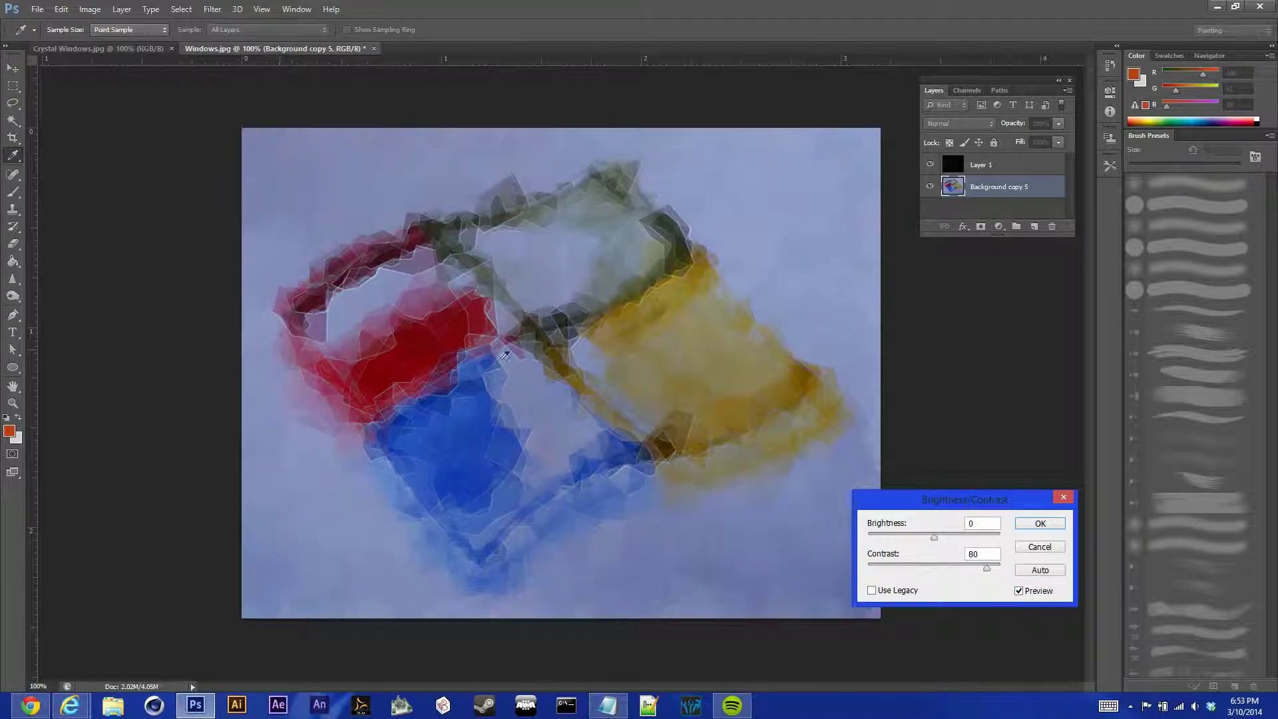
{"action": "left_click_drag", "start_coordinate": [935, 537], "coordinate": [943, 543]}
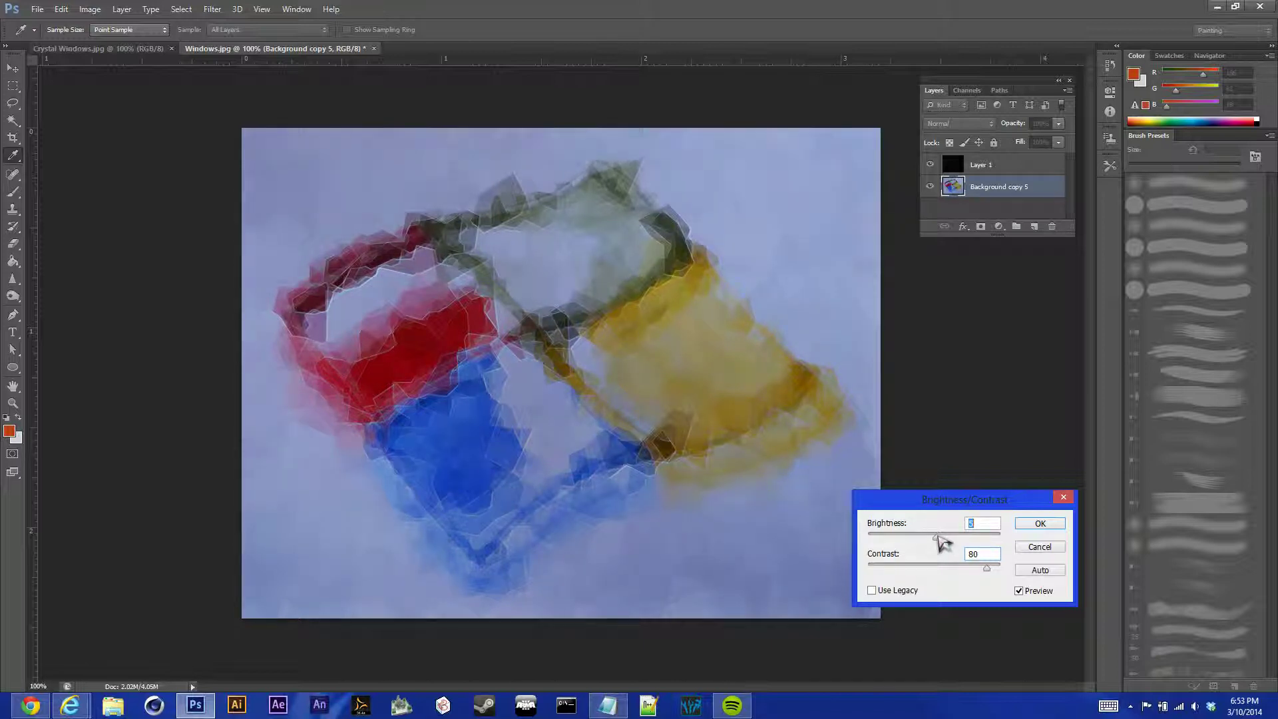
{"action": "left_click", "coordinate": [1038, 524]}
Step: Apply Levels with input values 10, 1.00 and 239 to Background copy 5
{"action": "left_click", "coordinate": [91, 9]}
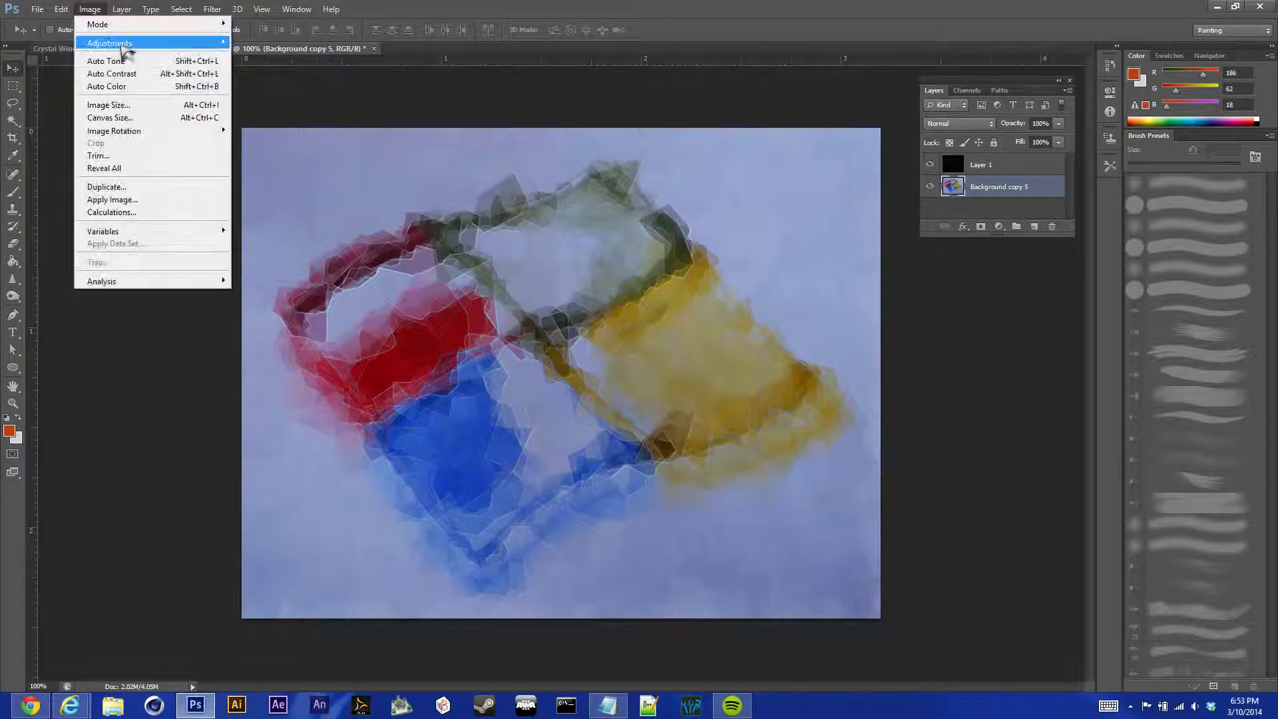
{"action": "mouse_move", "coordinate": [126, 51]}
{"action": "left_click", "coordinate": [255, 54]}
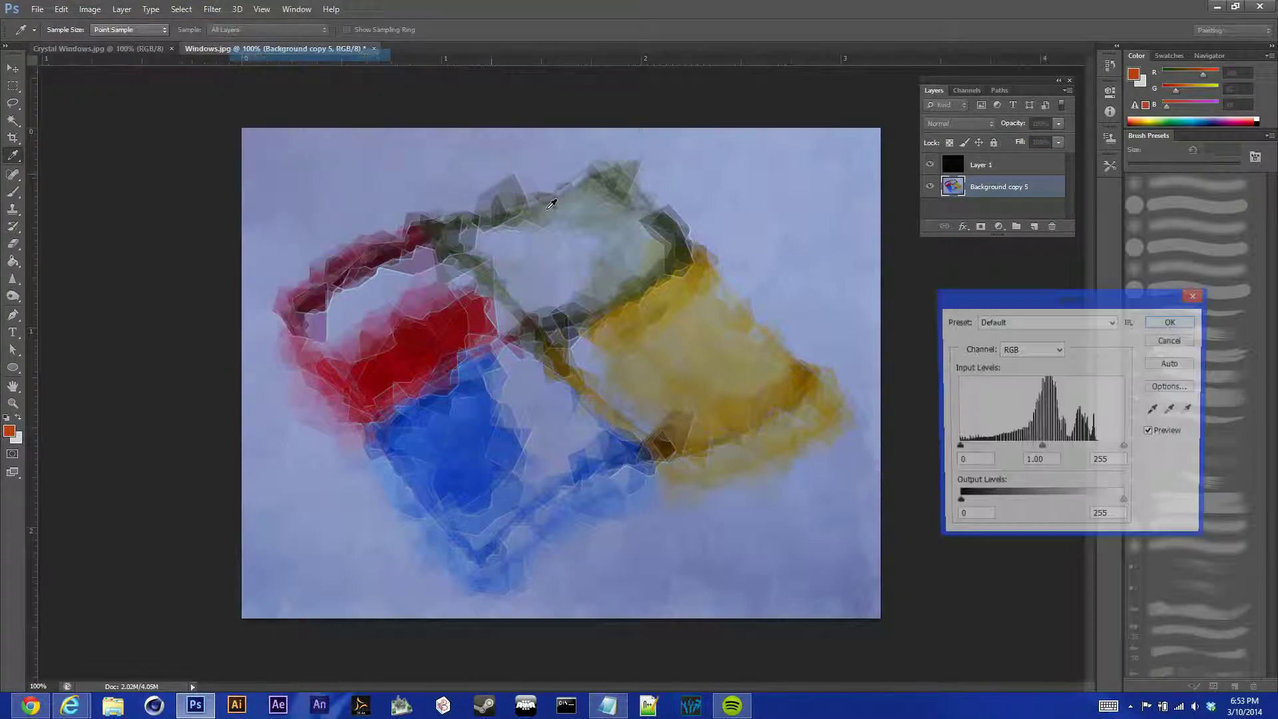
{"action": "left_click_drag", "start_coordinate": [957, 448], "coordinate": [966, 450]}
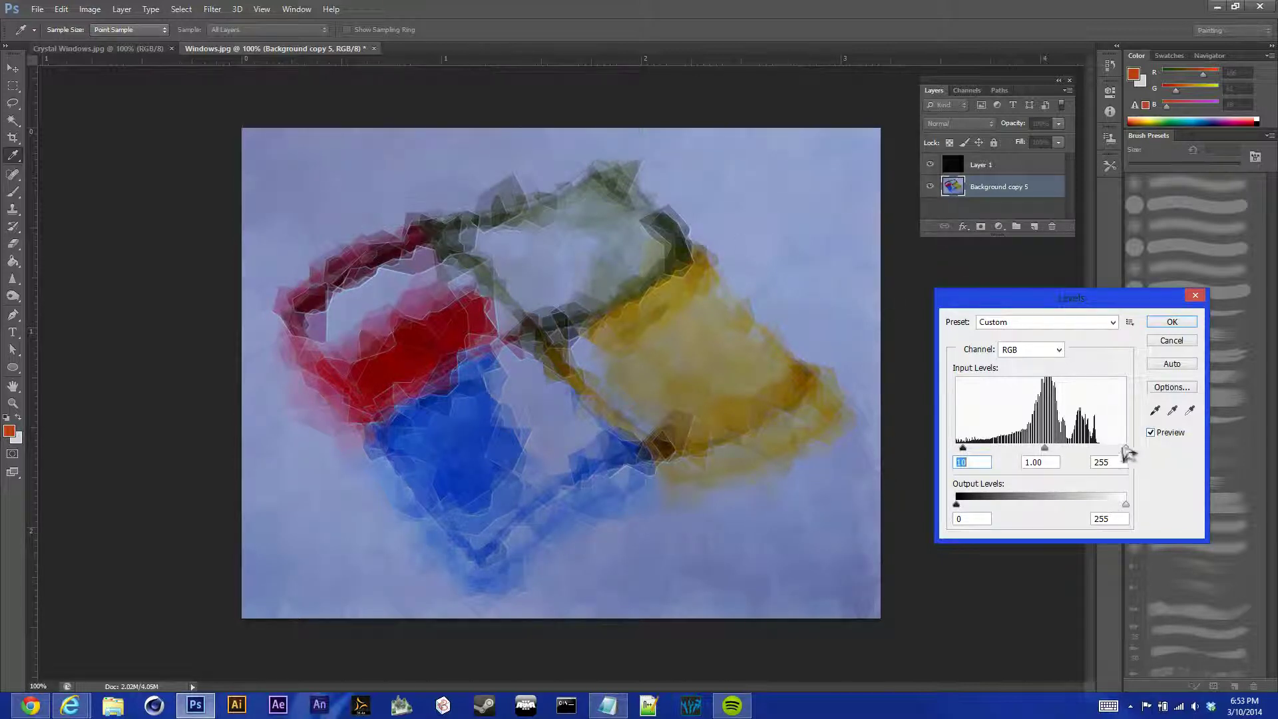
{"action": "left_click_drag", "start_coordinate": [1125, 448], "coordinate": [1118, 451]}
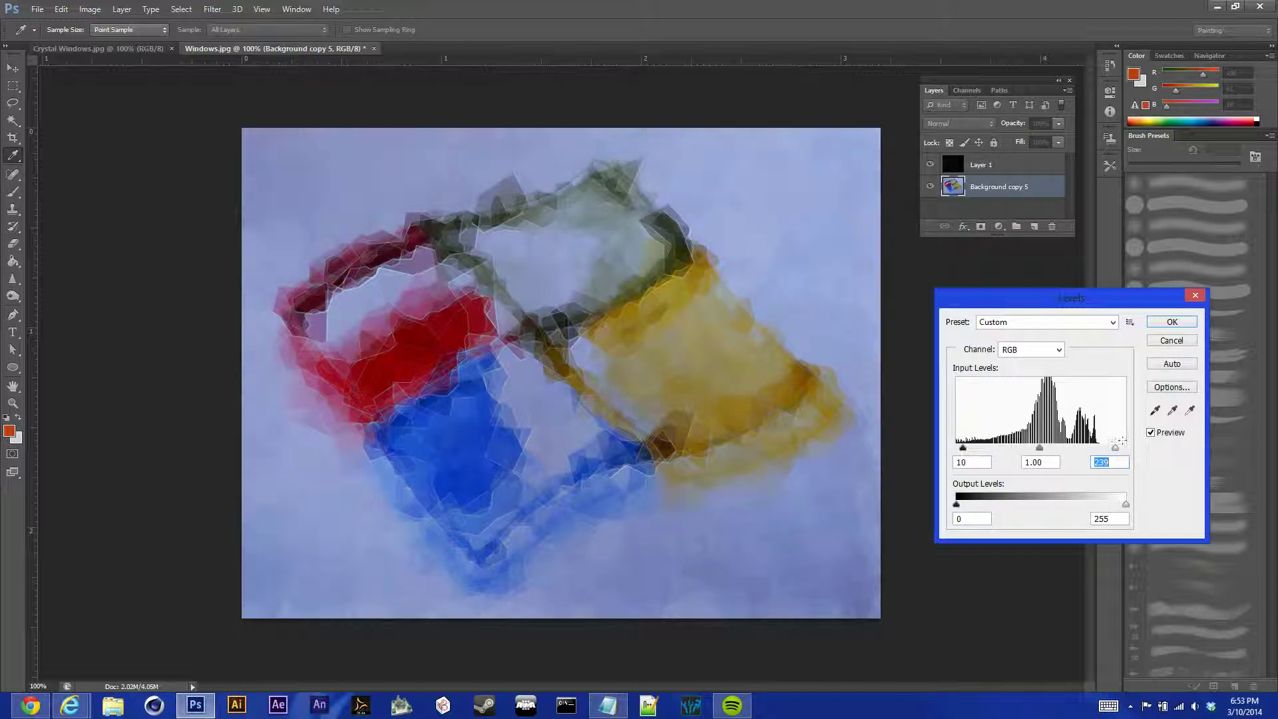
{"action": "left_click", "coordinate": [1151, 432]}
{"action": "left_click", "coordinate": [1151, 433]}
{"action": "left_click", "coordinate": [1182, 324]}
{"action": "key", "text": "v"}
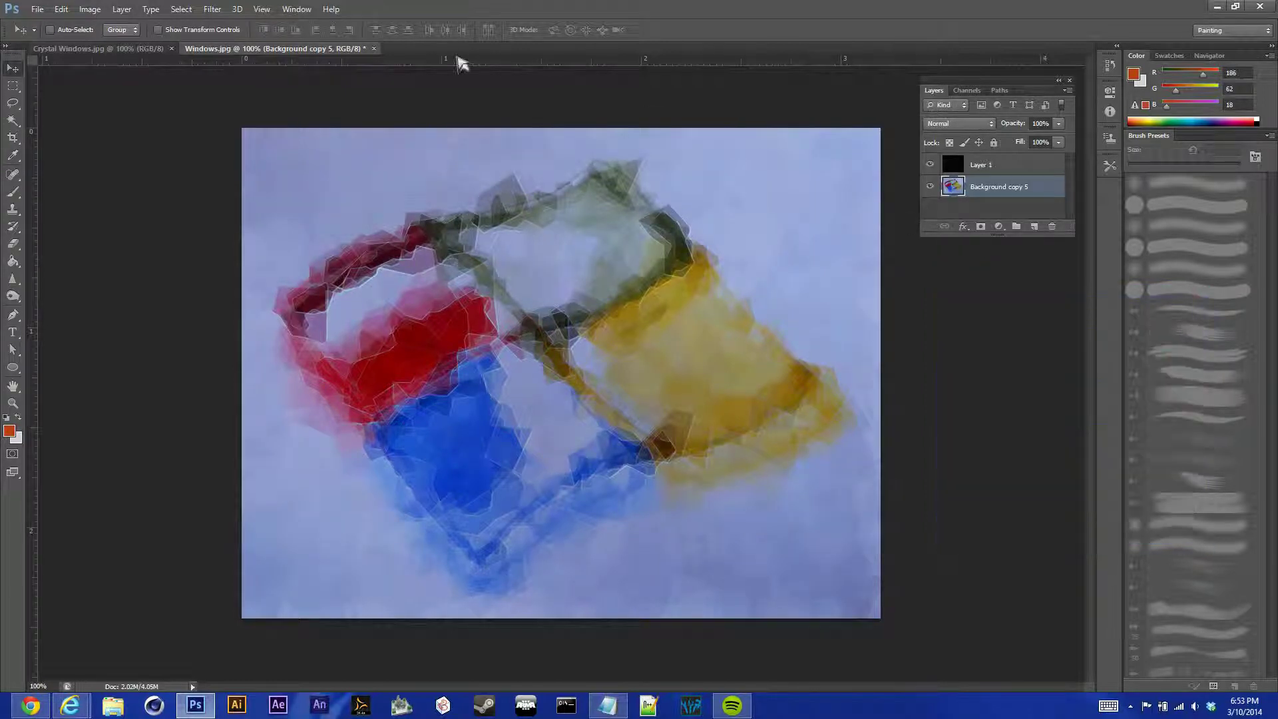
Step: Apply Smart Sharpen with amount 20%, radius 10.0 px and Gaussian Blur removal
{"action": "left_click", "coordinate": [213, 9]}
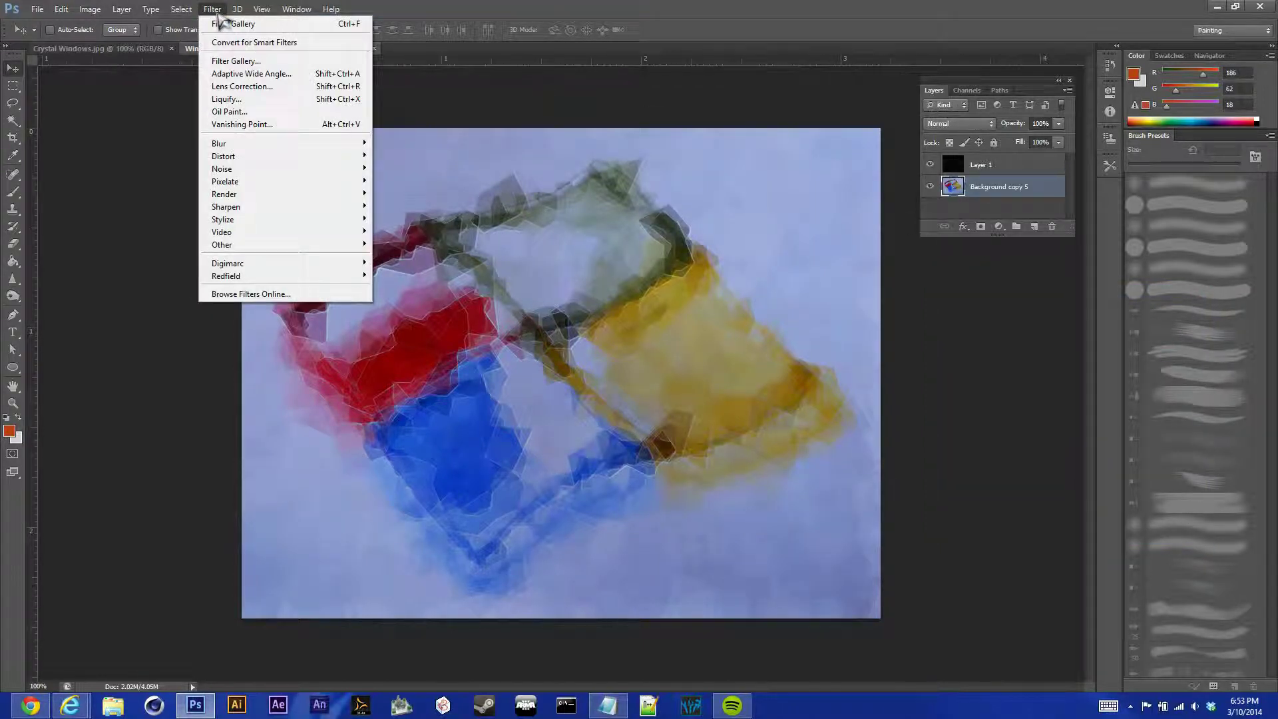
{"action": "mouse_move", "coordinate": [251, 214]}
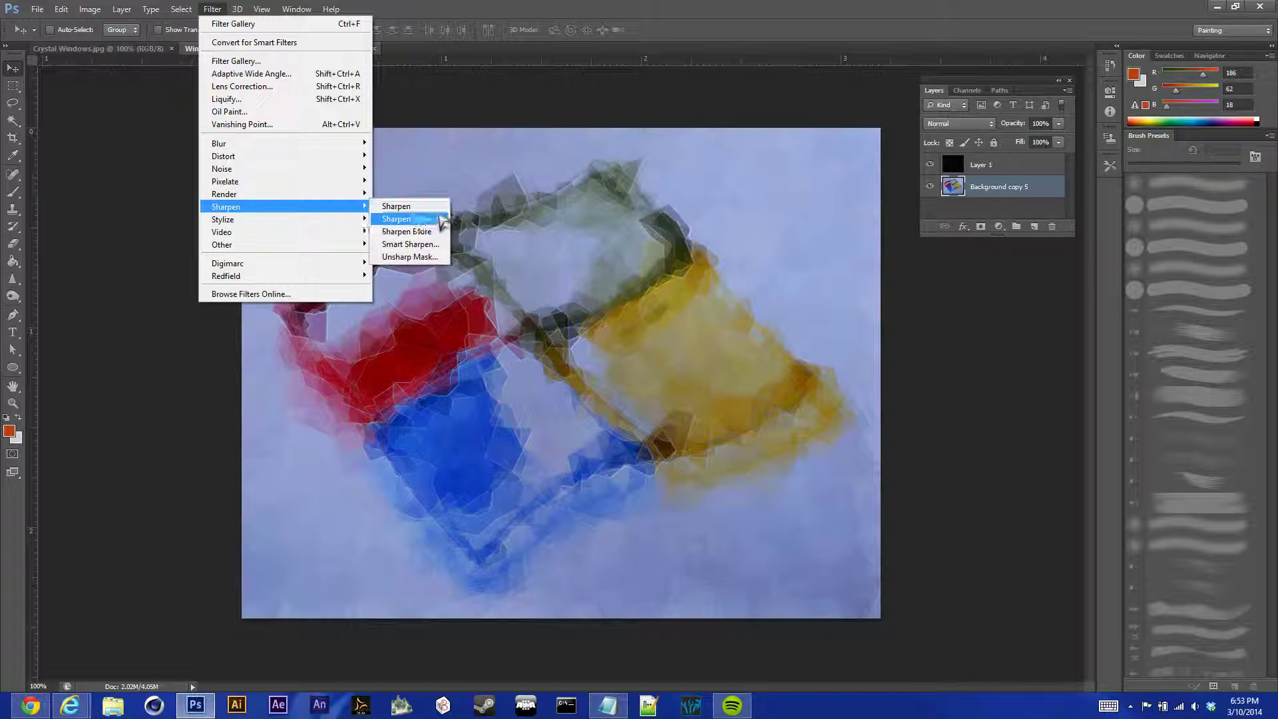
{"action": "left_click", "coordinate": [432, 244]}
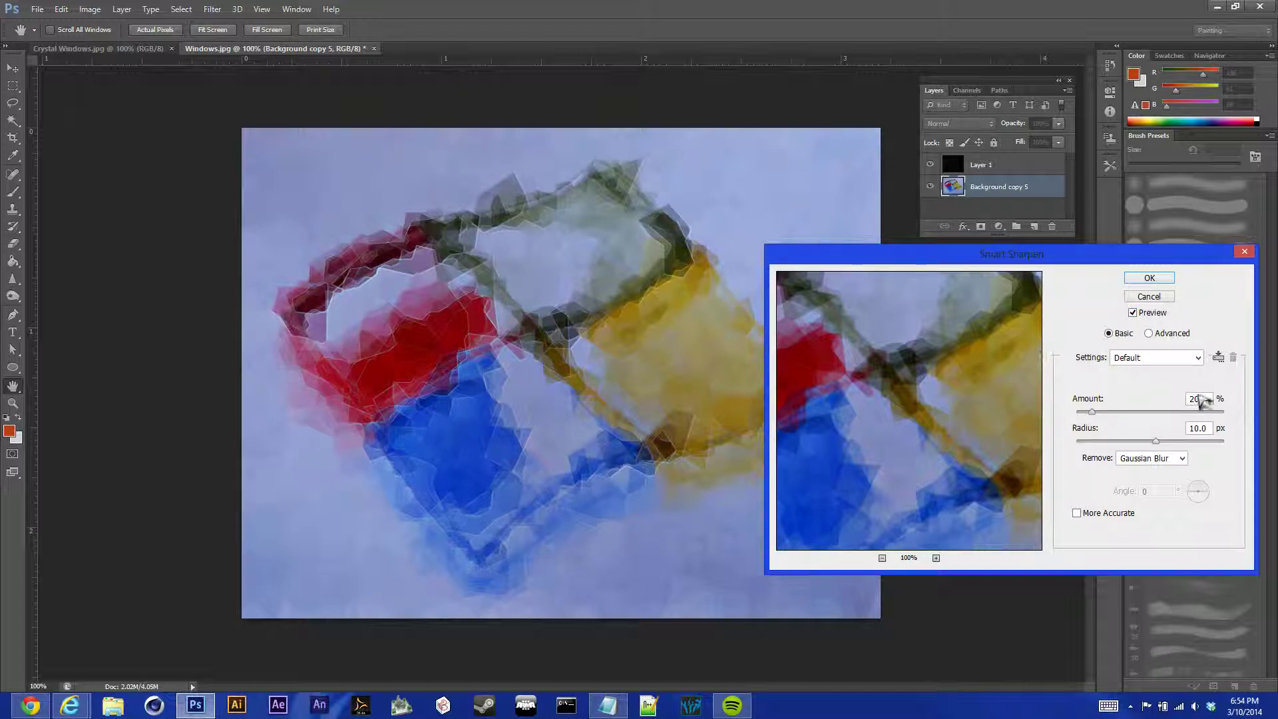
{"action": "left_click", "coordinate": [1149, 278]}
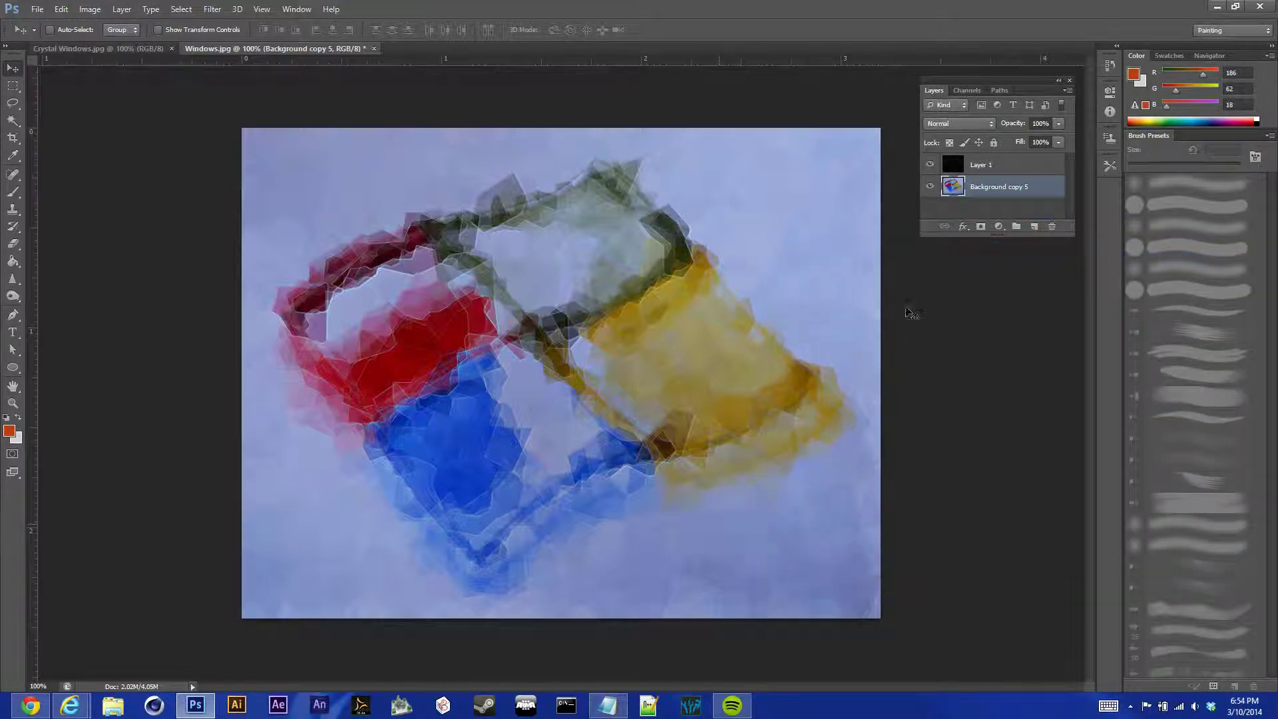